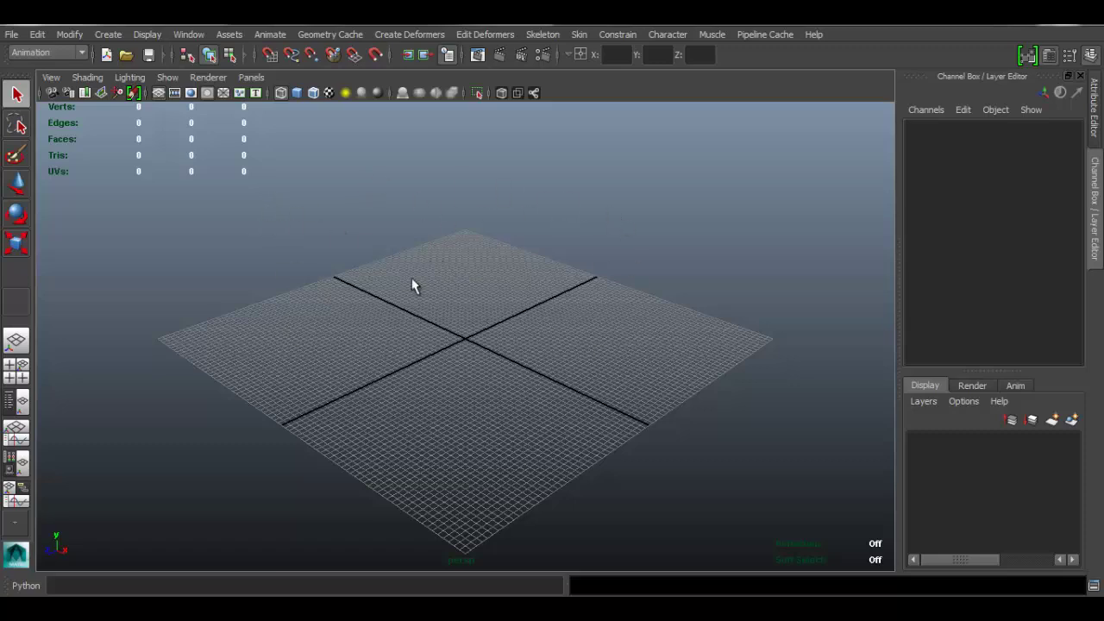
Step: Bring up Windows Live Photo Gallery and examine the five metal trash can reference photos, comparing body, lid and handles
{"action": "left_click", "coordinate": [530, 603]}
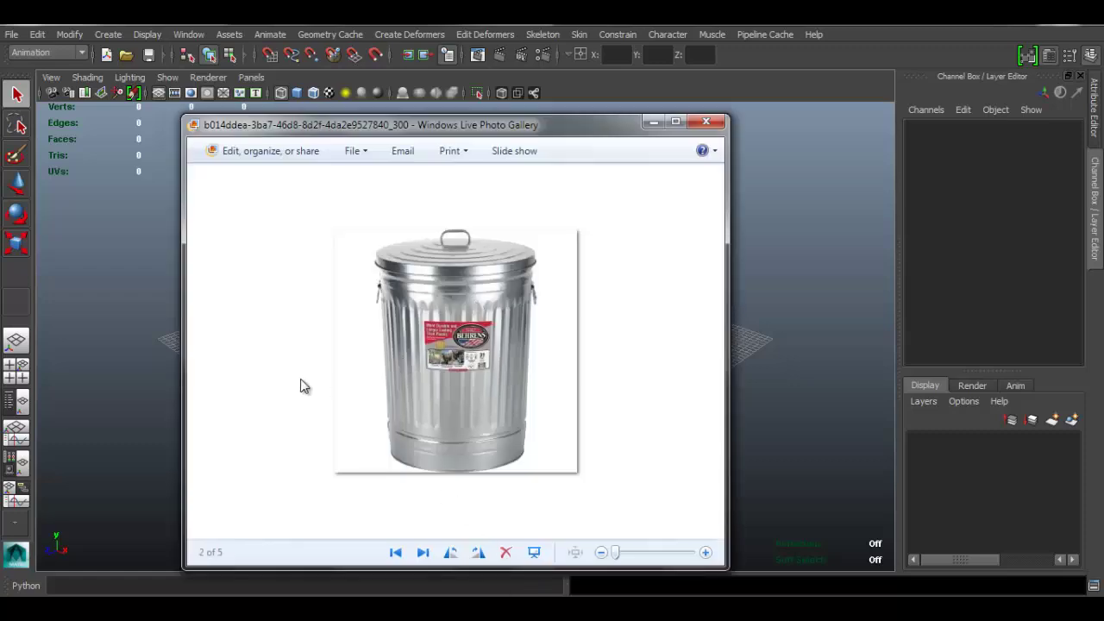
{"action": "key", "text": "Left"}
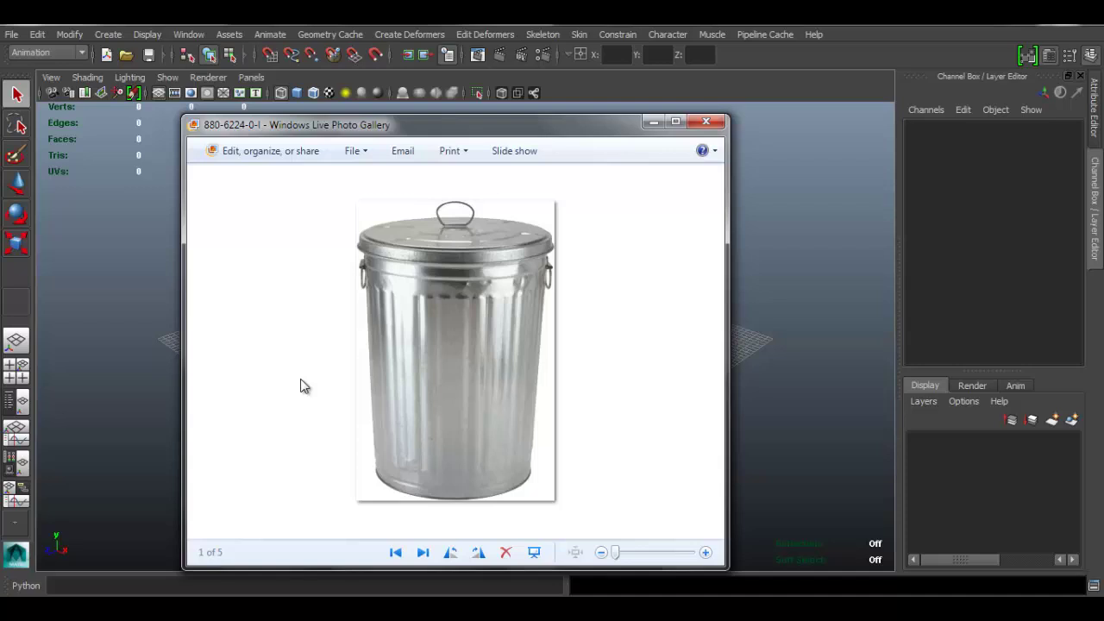
{"action": "key", "text": "Right"}
{"action": "key", "text": "Right"}
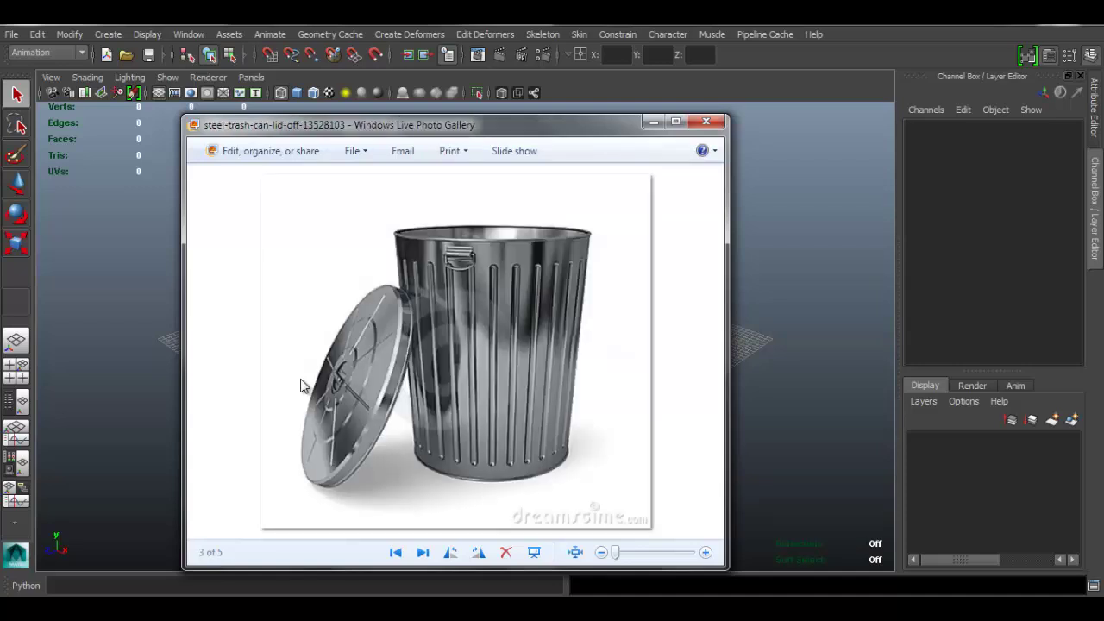
{"action": "key", "text": "Right"}
{"action": "key", "text": "Right"}
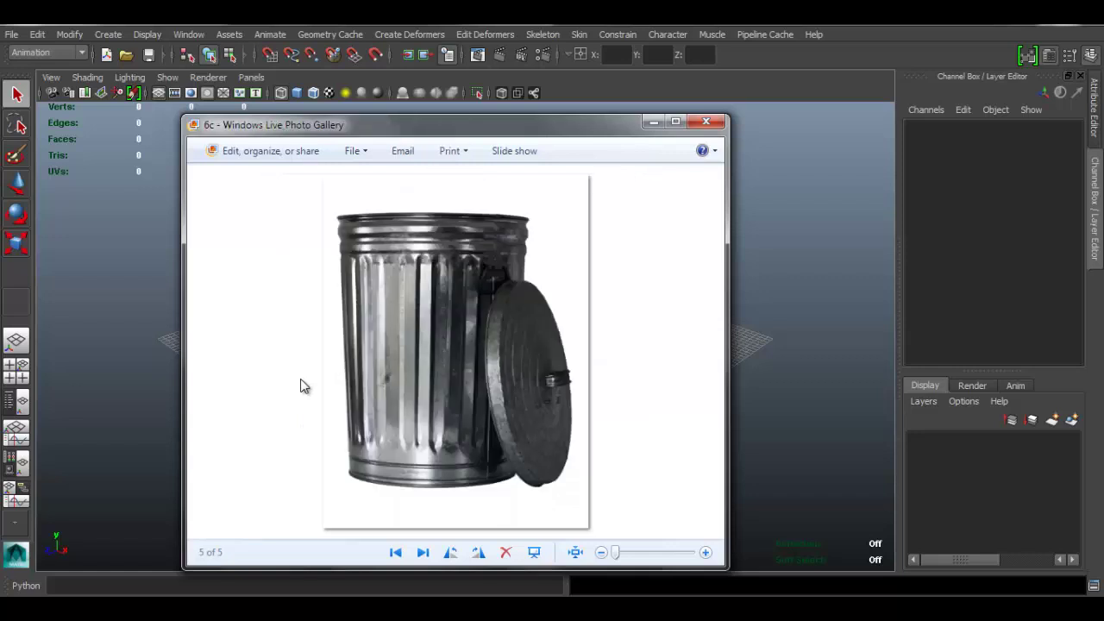
{"action": "key", "text": "Right"}
{"action": "key", "text": "Right"}
{"action": "key", "text": "Right"}
{"action": "key", "text": "Right"}
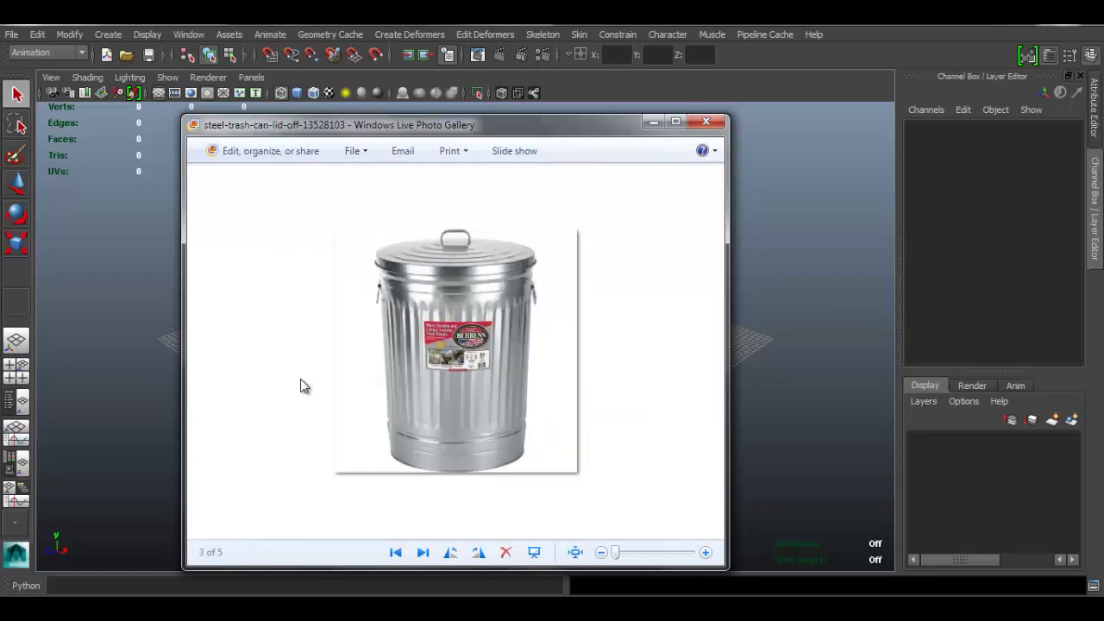
{"action": "key", "text": "Right"}
{"action": "key", "text": "Left"}
{"action": "key", "text": "Right"}
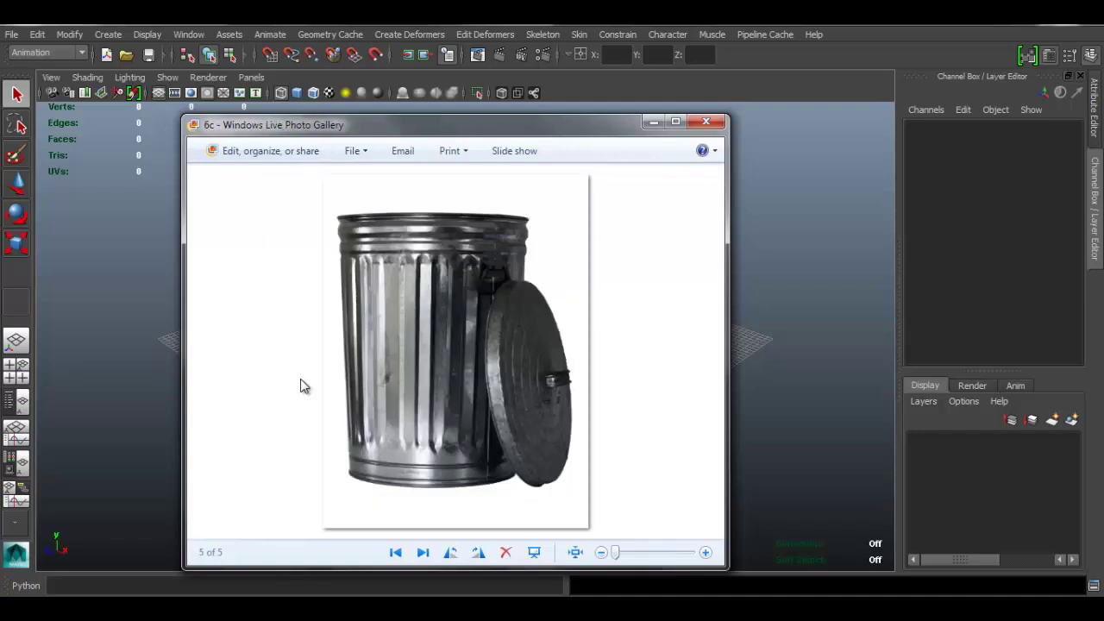
{"action": "key", "text": "Right"}
{"action": "key", "text": "Right"}
{"action": "key", "text": "Left"}
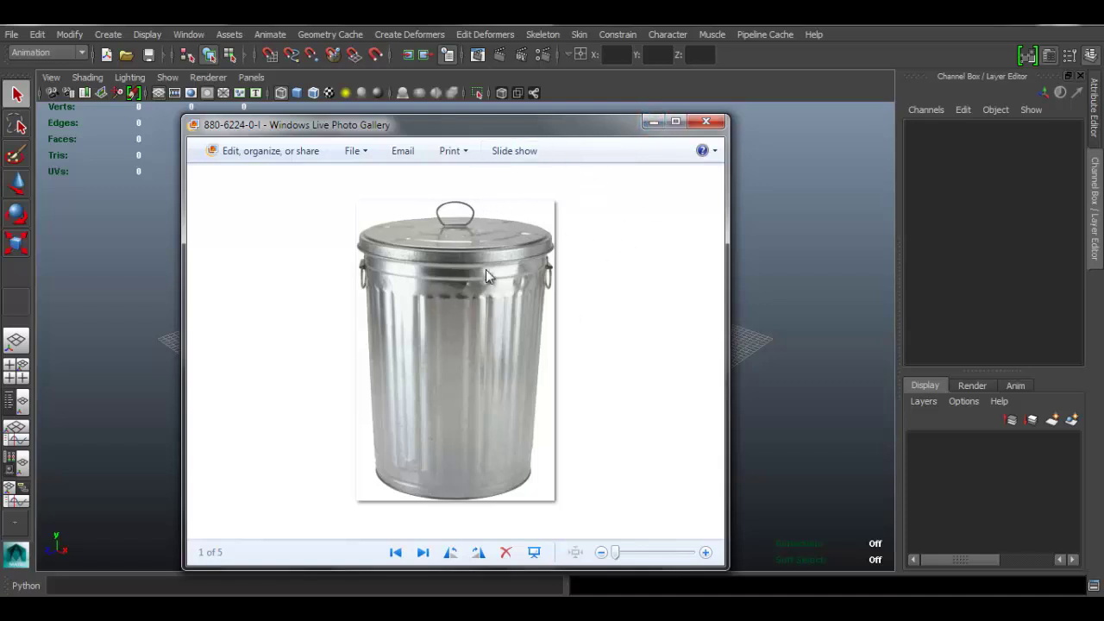
{"action": "left_click", "coordinate": [652, 124]}
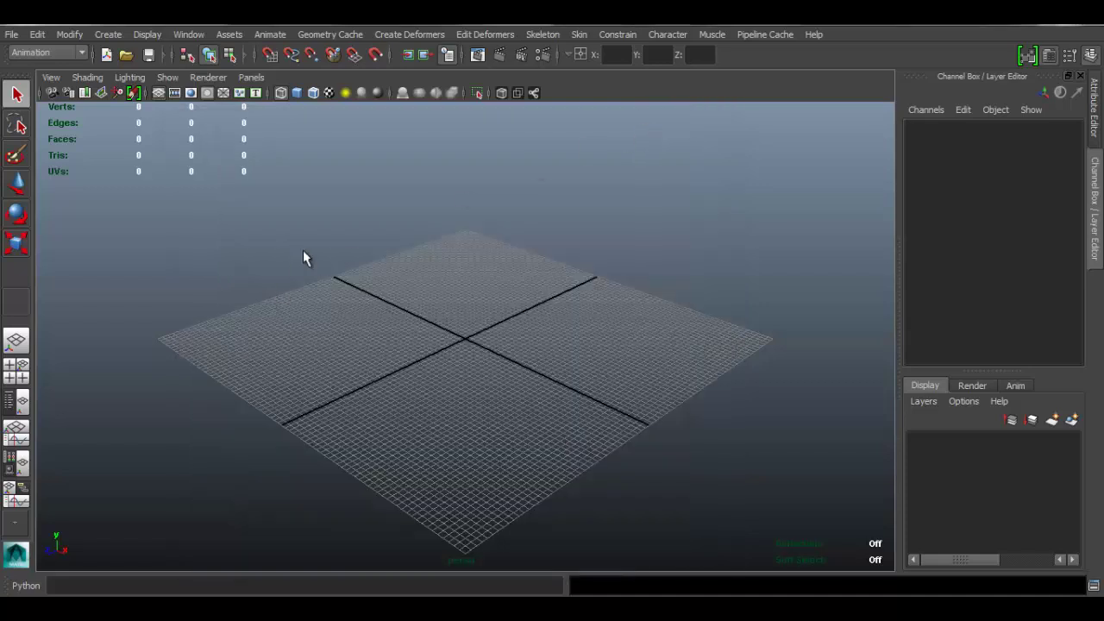
Step: Switch the menu set to Polygons
{"action": "left_click_drag", "start_coordinate": [429, 261], "coordinate": [429, 268], "text": "alt"}
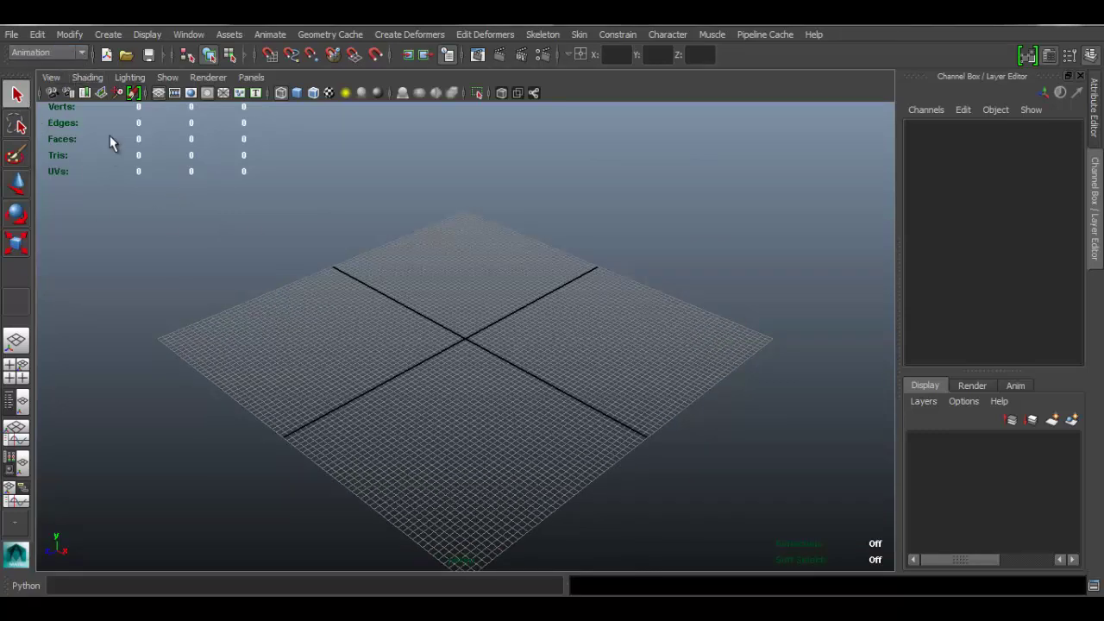
{"action": "left_click", "coordinate": [76, 51]}
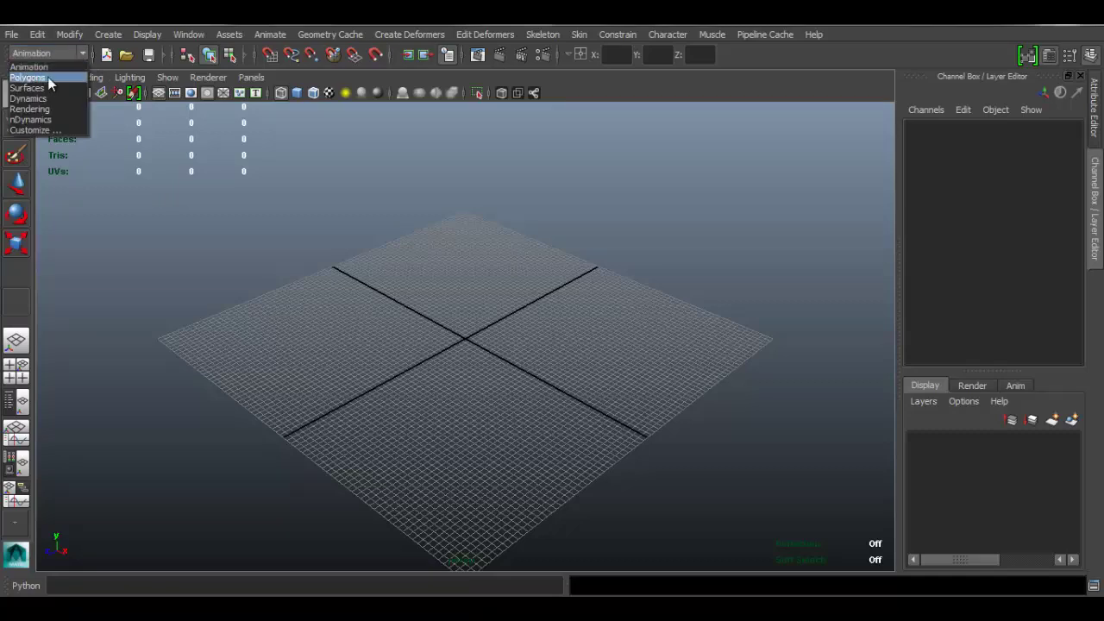
{"action": "left_click", "coordinate": [65, 78]}
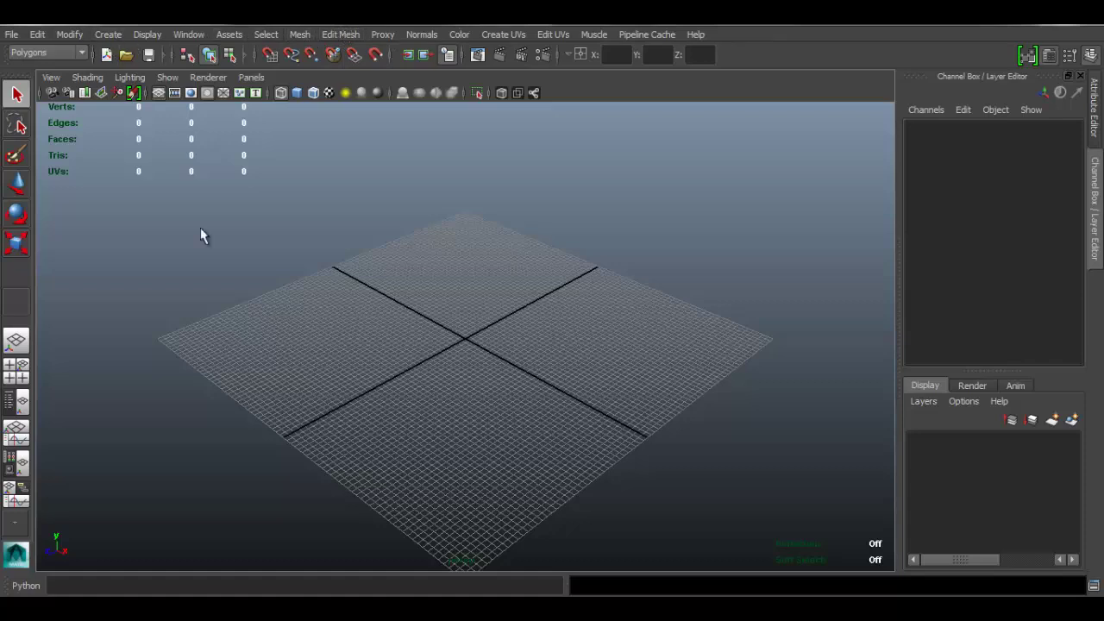
Step: Re-examine the overall shape of the trash can in the first reference photo and return to the empty Maya scene
{"action": "left_click", "coordinate": [530, 608]}
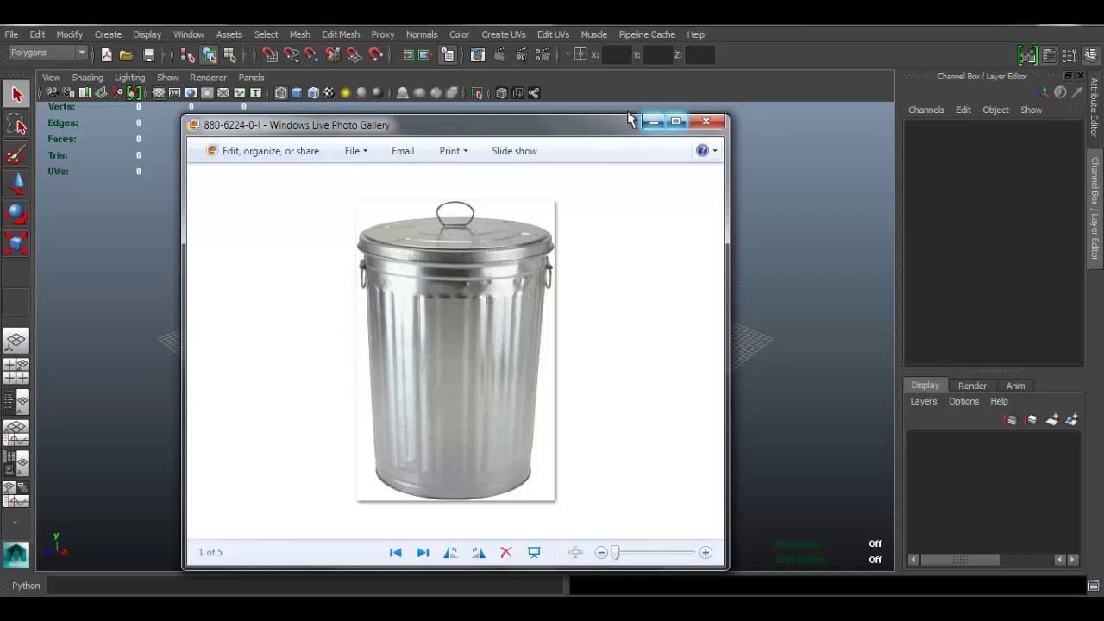
{"action": "left_click", "coordinate": [653, 121]}
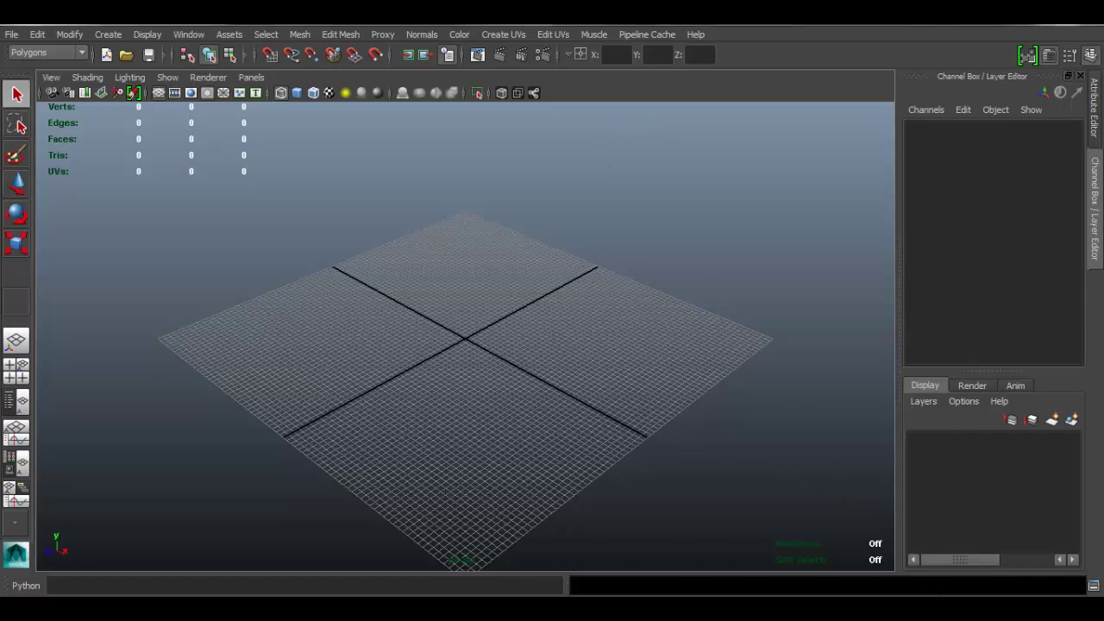
{"action": "left_click", "coordinate": [955, 607]}
{"action": "left_click", "coordinate": [956, 606]}
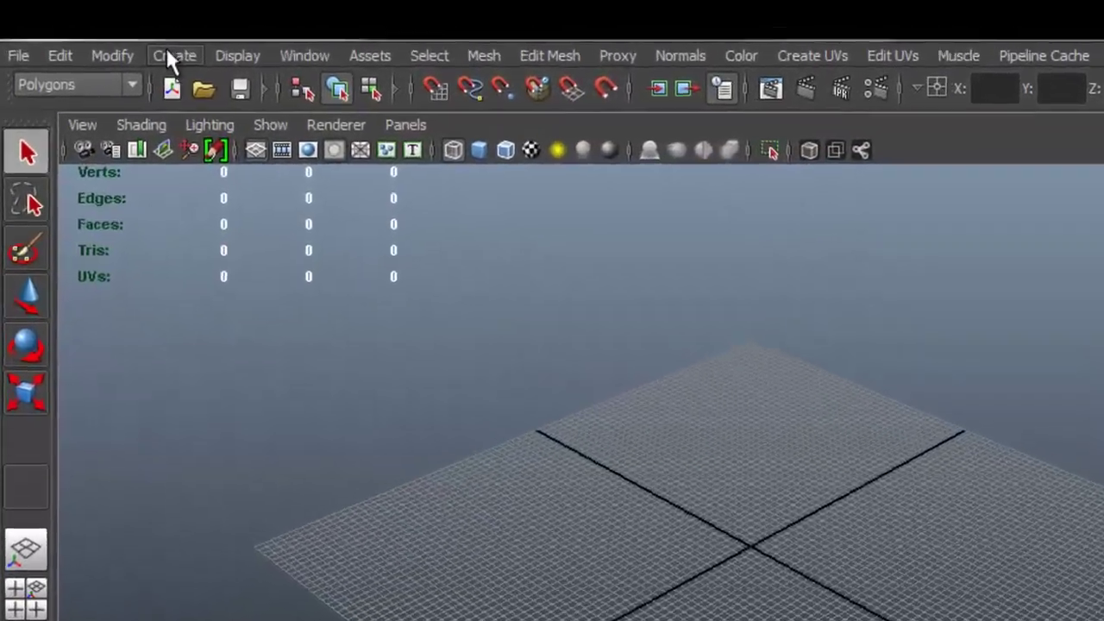
Step: Create a polygon cylinder primitive at the scene origin
{"action": "left_click", "coordinate": [171, 54]}
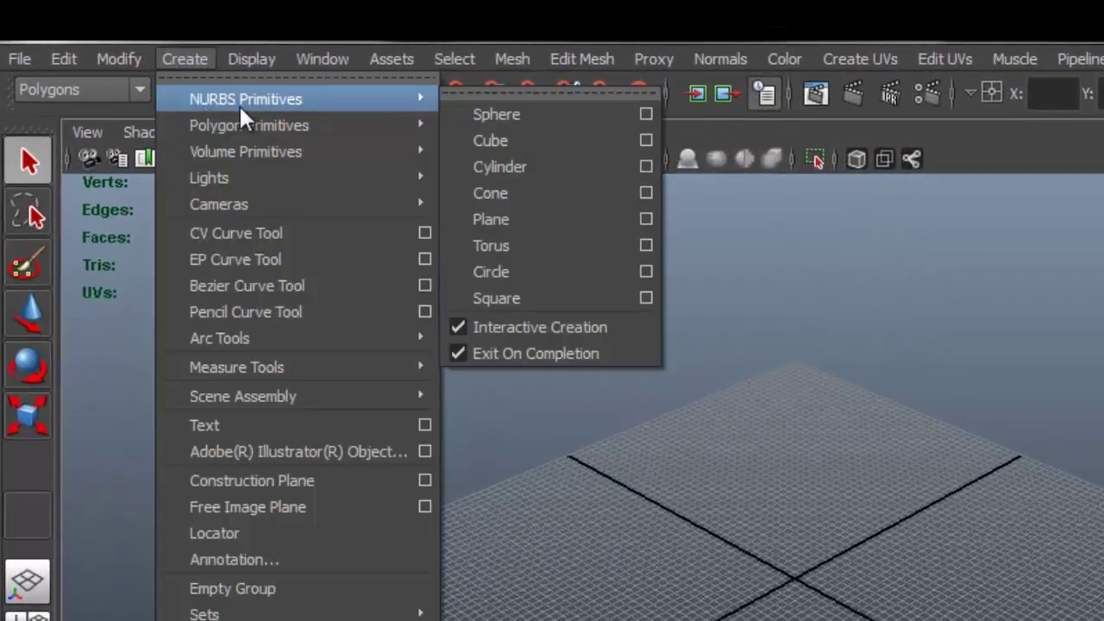
{"action": "mouse_move", "coordinate": [246, 125]}
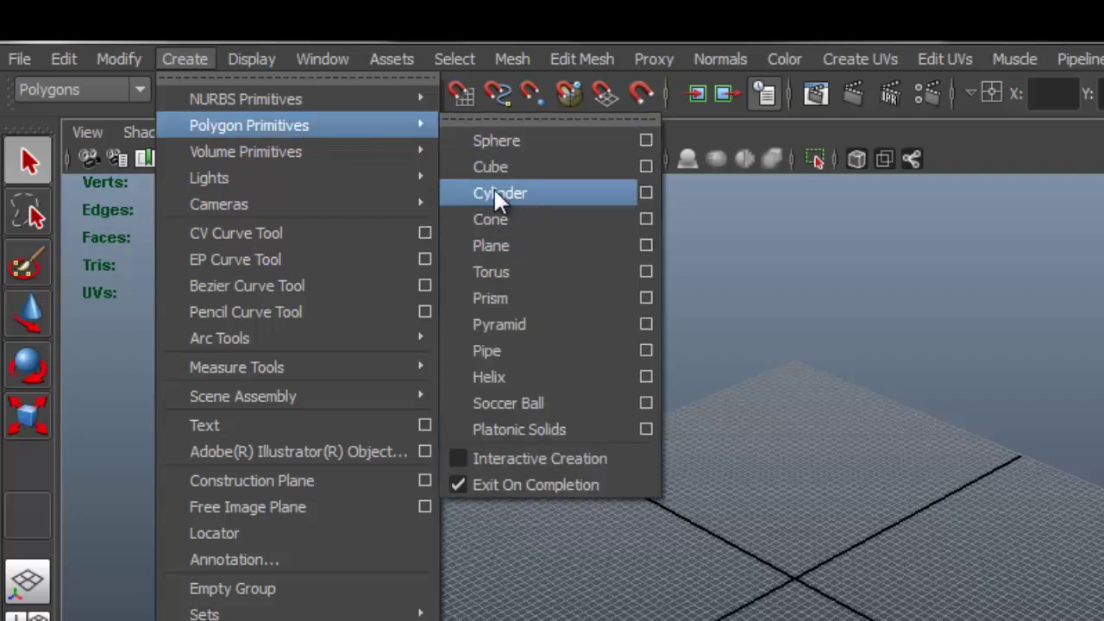
{"action": "left_click", "coordinate": [585, 194]}
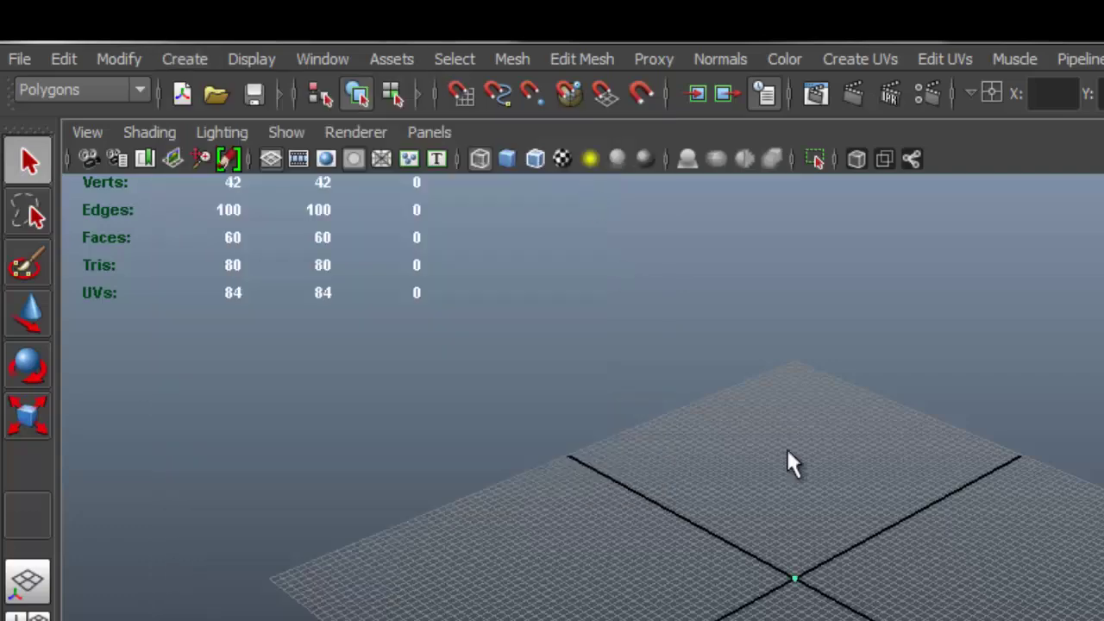
{"action": "scroll", "coordinate": [823, 585], "scroll_direction": "up", "scroll_amount": 8}
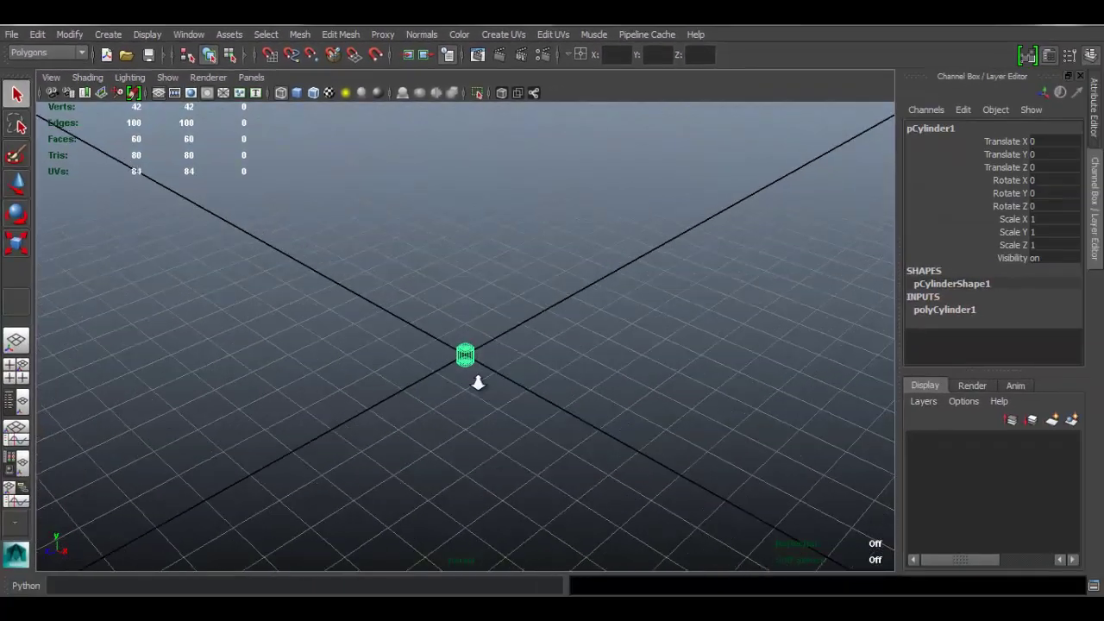
{"action": "scroll", "coordinate": [479, 384], "scroll_direction": "up", "scroll_amount": 3}
{"action": "scroll", "coordinate": [479, 385], "scroll_direction": "down", "scroll_amount": 5}
{"action": "scroll", "coordinate": [474, 377], "scroll_direction": "down", "scroll_amount": 5}
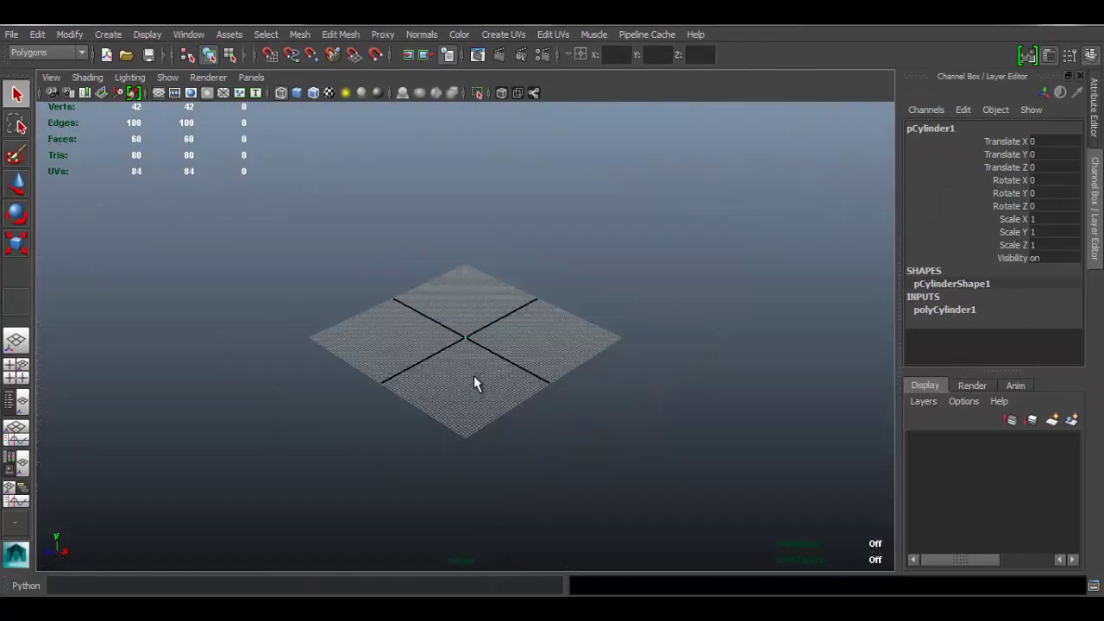
{"action": "scroll", "coordinate": [474, 374], "scroll_direction": "up", "scroll_amount": 5}
{"action": "scroll", "coordinate": [474, 374], "scroll_direction": "up", "scroll_amount": 3}
{"action": "scroll", "coordinate": [473, 374], "scroll_direction": "down", "scroll_amount": 5}
{"action": "scroll", "coordinate": [473, 375], "scroll_direction": "up", "scroll_amount": 2}
Step: Switch the menu set to Rendering and turn on shaded display for the cylinder
{"action": "key", "text": "F6"}
{"action": "scroll", "coordinate": [473, 352], "scroll_direction": "up", "scroll_amount": 1}
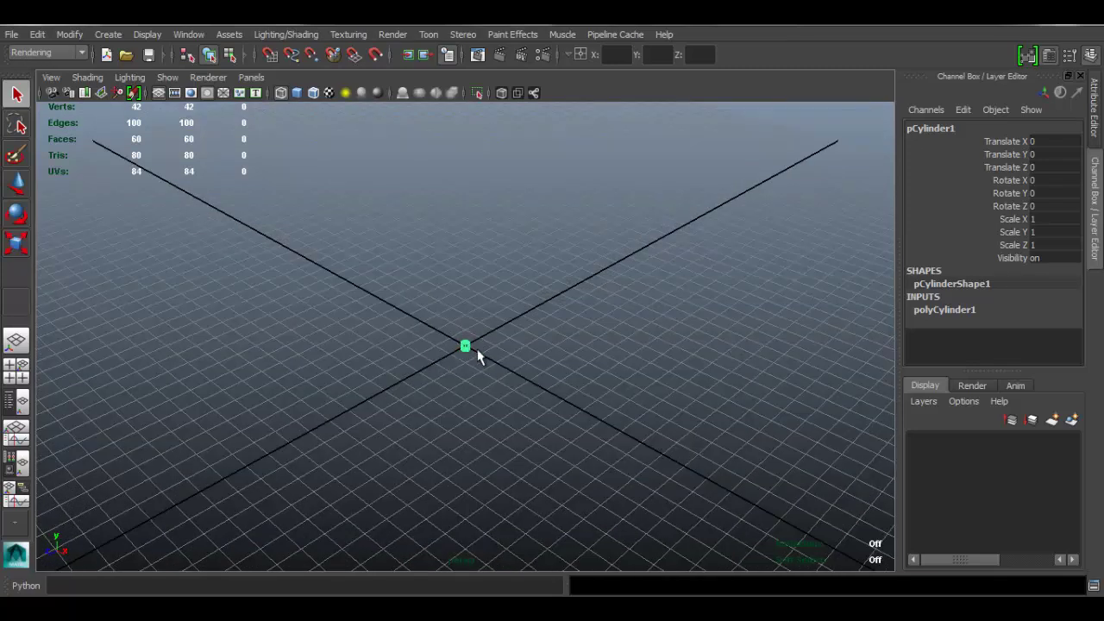
{"action": "scroll", "coordinate": [479, 356], "scroll_direction": "up", "scroll_amount": 5}
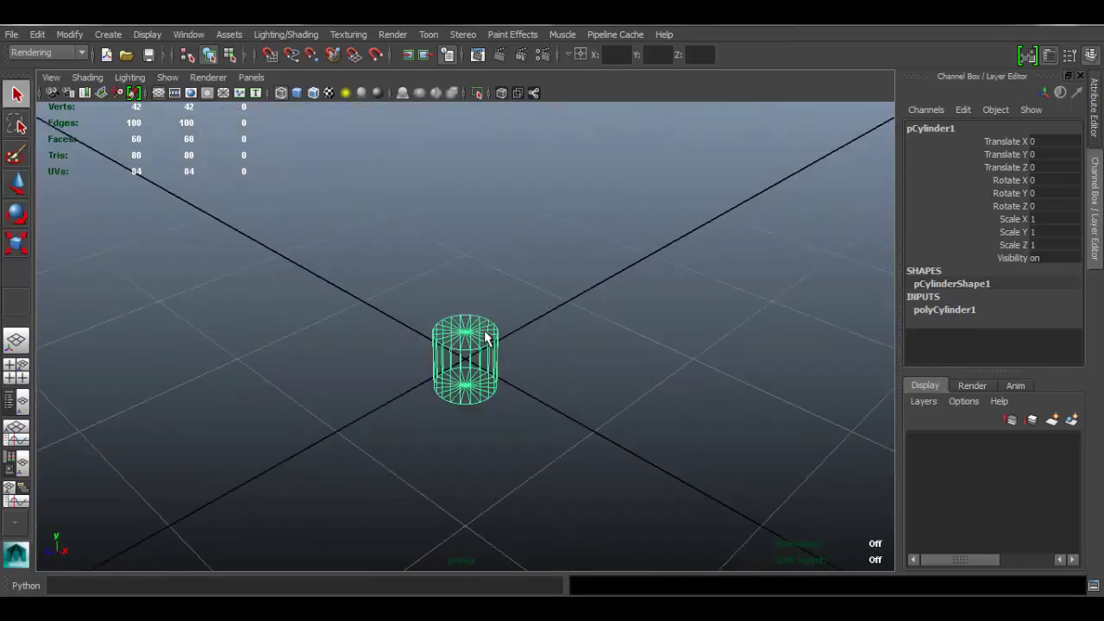
{"action": "key", "text": "5"}
{"action": "left_click_drag", "start_coordinate": [521, 309], "coordinate": [532, 328], "text": "alt"}
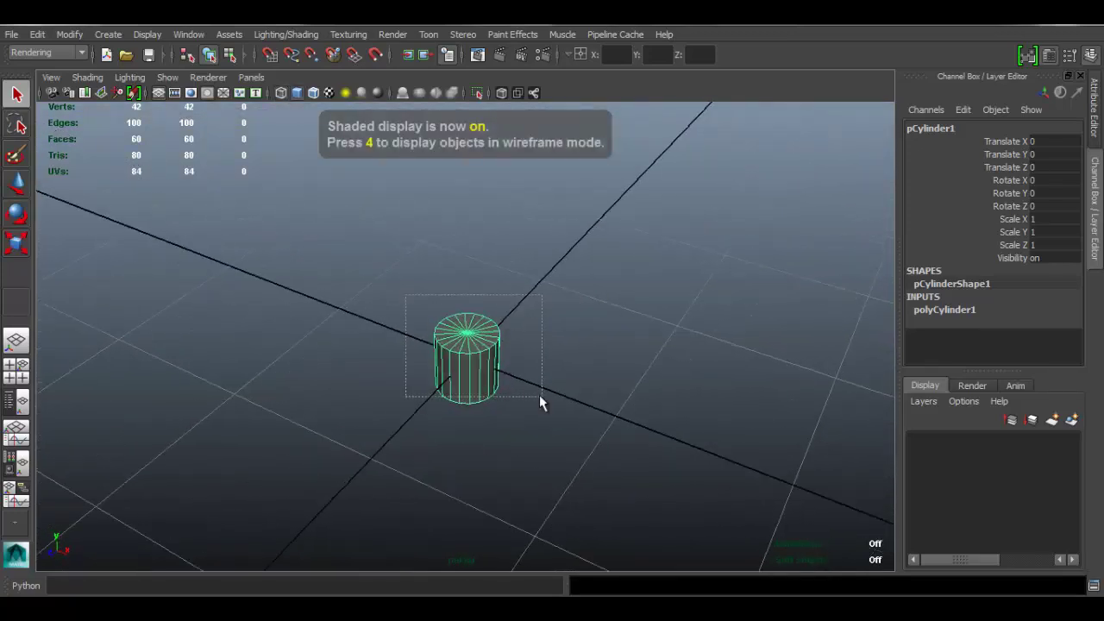
Step: Scale the cylinder uniformly on all three axes to about 25.37
{"action": "key", "text": "w"}
{"action": "left_click_drag", "start_coordinate": [654, 344], "coordinate": [578, 328], "text": "alt"}
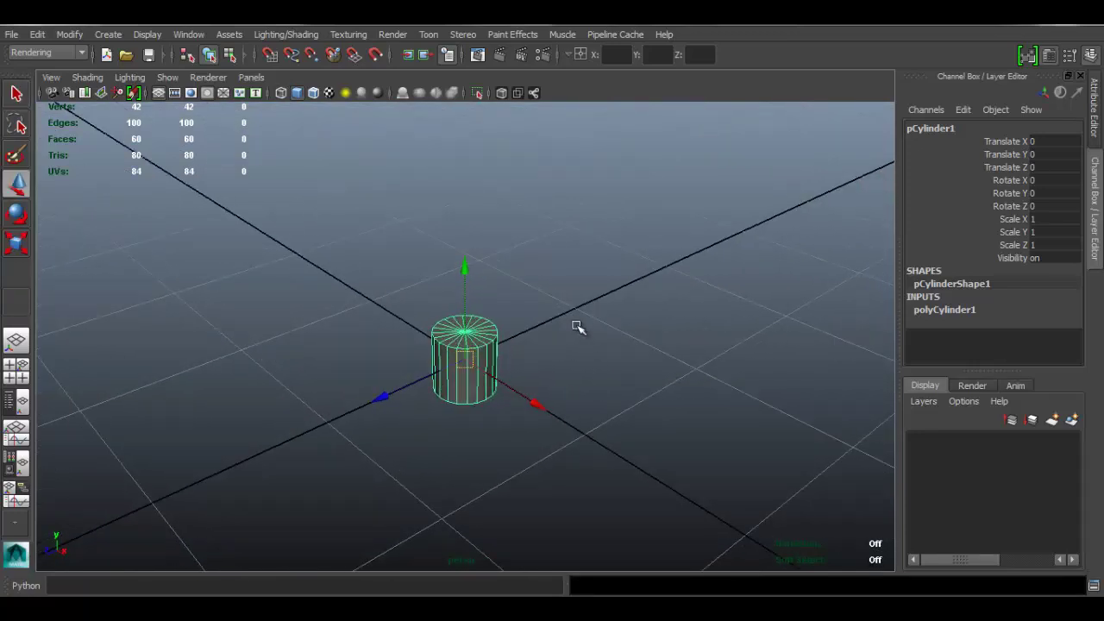
{"action": "key", "text": "r"}
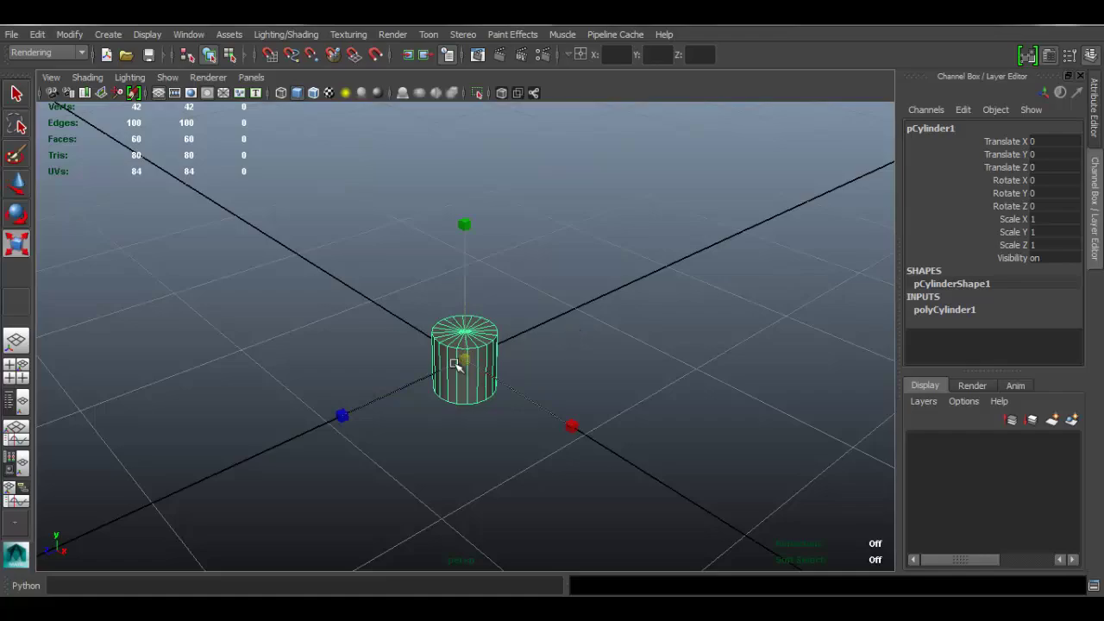
{"action": "left_click_drag", "start_coordinate": [466, 358], "coordinate": [774, 359]}
{"action": "right_click_drag", "start_coordinate": [774, 359], "coordinate": [537, 343], "text": "alt"}
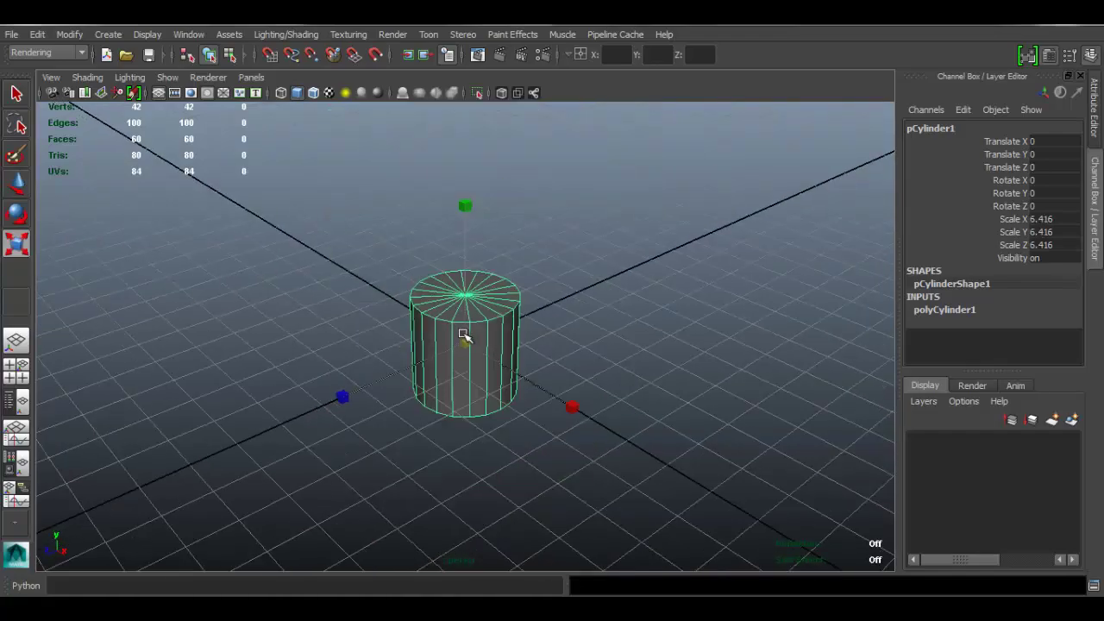
{"action": "left_click_drag", "start_coordinate": [463, 337], "coordinate": [632, 342]}
{"action": "right_click_drag", "start_coordinate": [633, 341], "coordinate": [456, 320], "text": "alt"}
{"action": "left_click_drag", "start_coordinate": [456, 319], "coordinate": [436, 300], "text": "alt"}
{"action": "right_click_drag", "start_coordinate": [437, 300], "coordinate": [567, 318], "text": "alt"}
{"action": "mouse_move", "coordinate": [567, 318]}
{"action": "left_mouse_down", "text": "alt"}
{"action": "mouse_move", "coordinate": [555, 336]}
{"action": "mouse_move", "coordinate": [567, 319]}
{"action": "left_mouse_up", "text": "alt"}
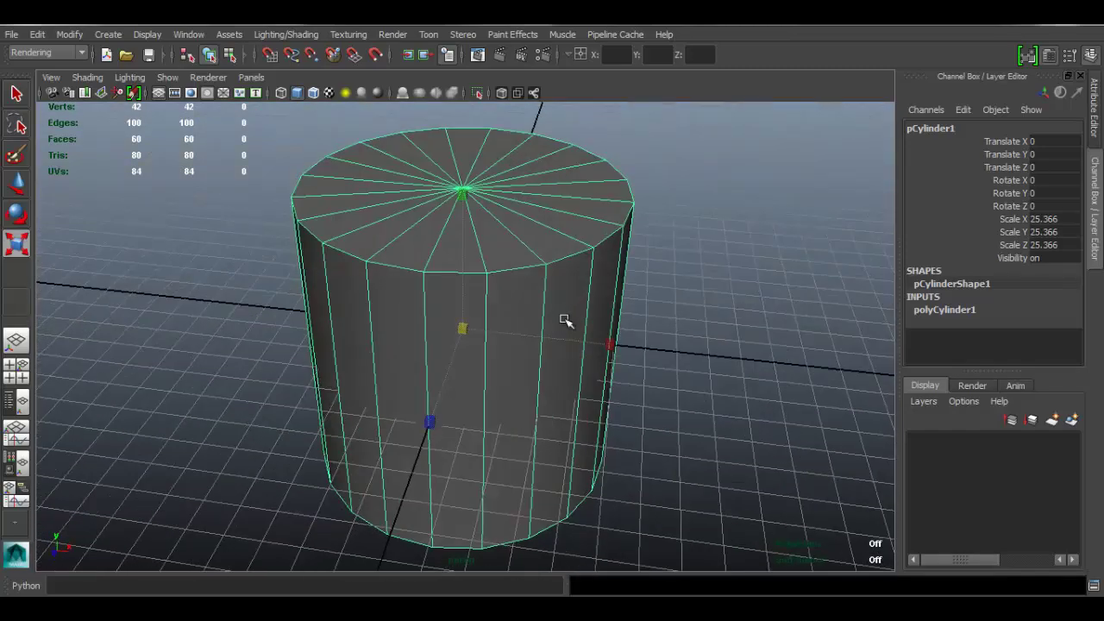
{"action": "left_click_drag", "start_coordinate": [612, 257], "coordinate": [659, 290], "text": "alt"}
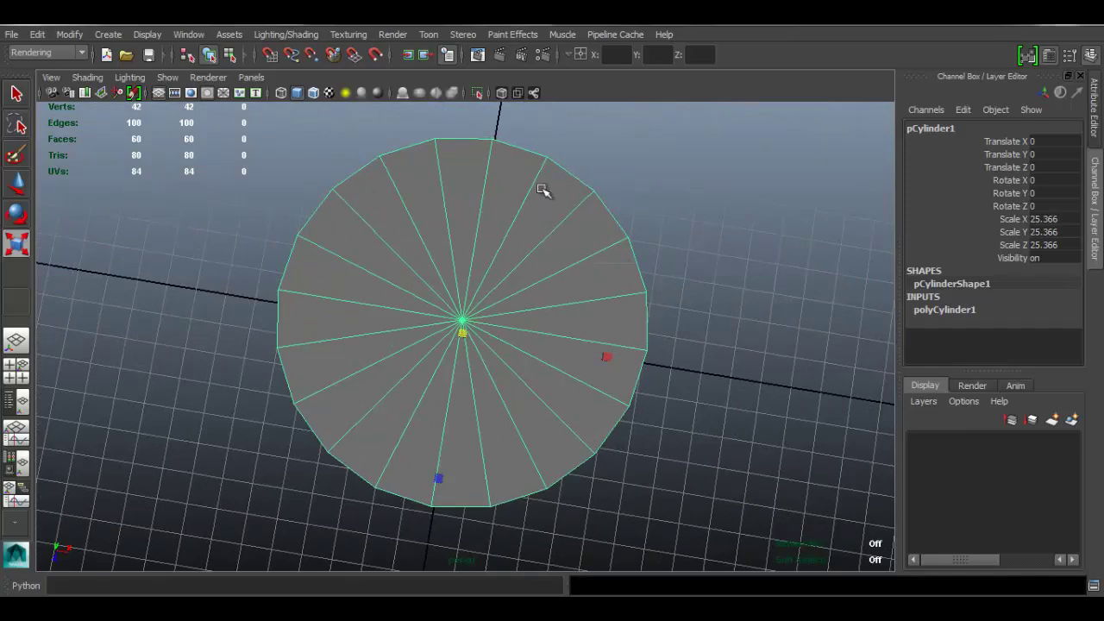
{"action": "left_click_drag", "start_coordinate": [579, 317], "coordinate": [562, 249], "text": "alt"}
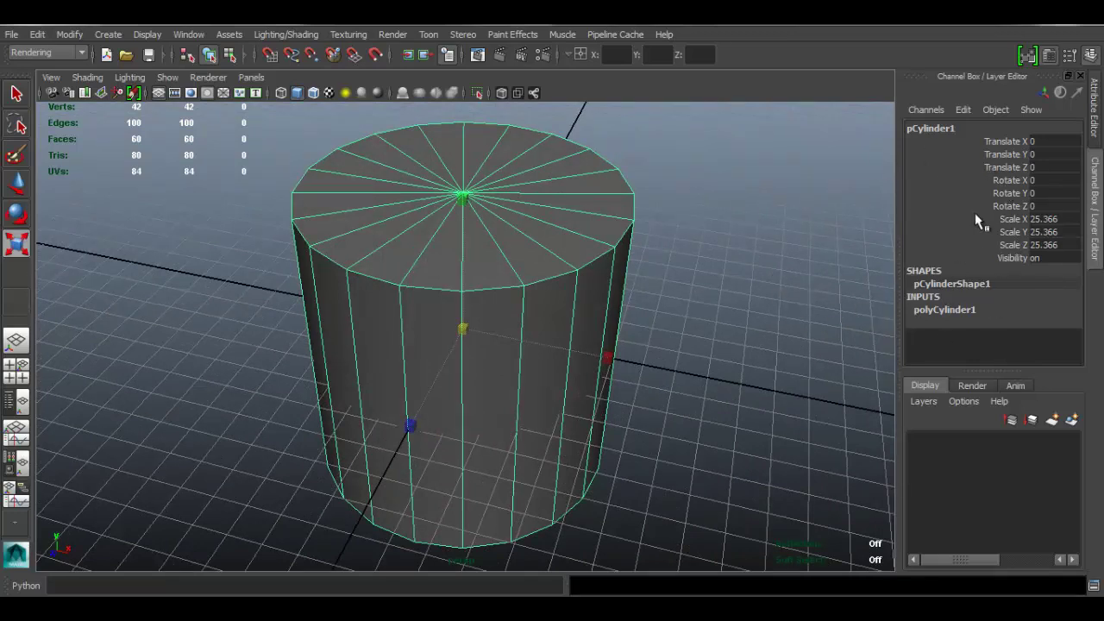
Step: Show the cylinder's shape attributes in the Attribute Editor and return to the Channel Box
{"action": "left_click", "coordinate": [1094, 108]}
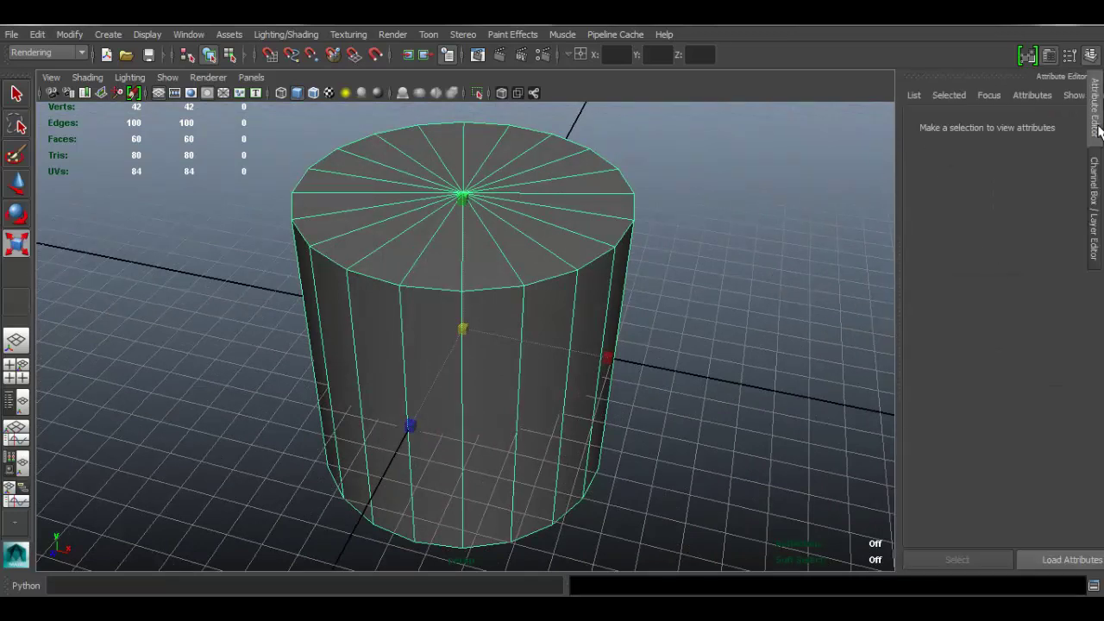
{"action": "left_click", "coordinate": [1094, 173]}
{"action": "left_click", "coordinate": [1092, 93]}
{"action": "left_click", "coordinate": [1092, 82]}
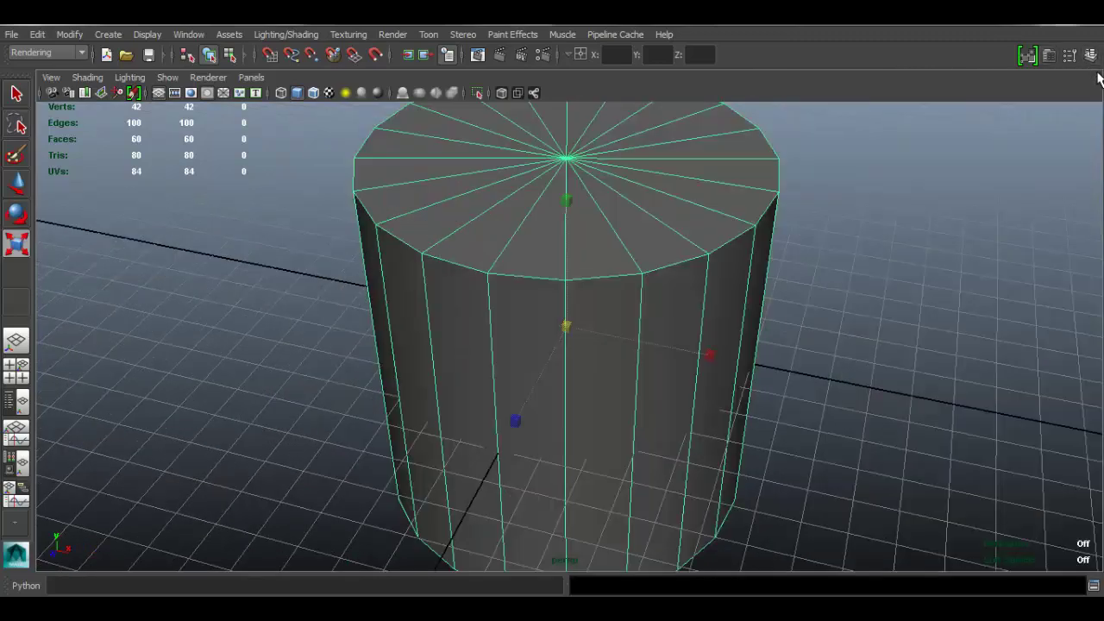
{"action": "right_click_drag", "start_coordinate": [875, 234], "coordinate": [690, 216], "text": "alt"}
{"action": "middle_click_drag", "start_coordinate": [811, 239], "coordinate": [719, 254], "text": "alt"}
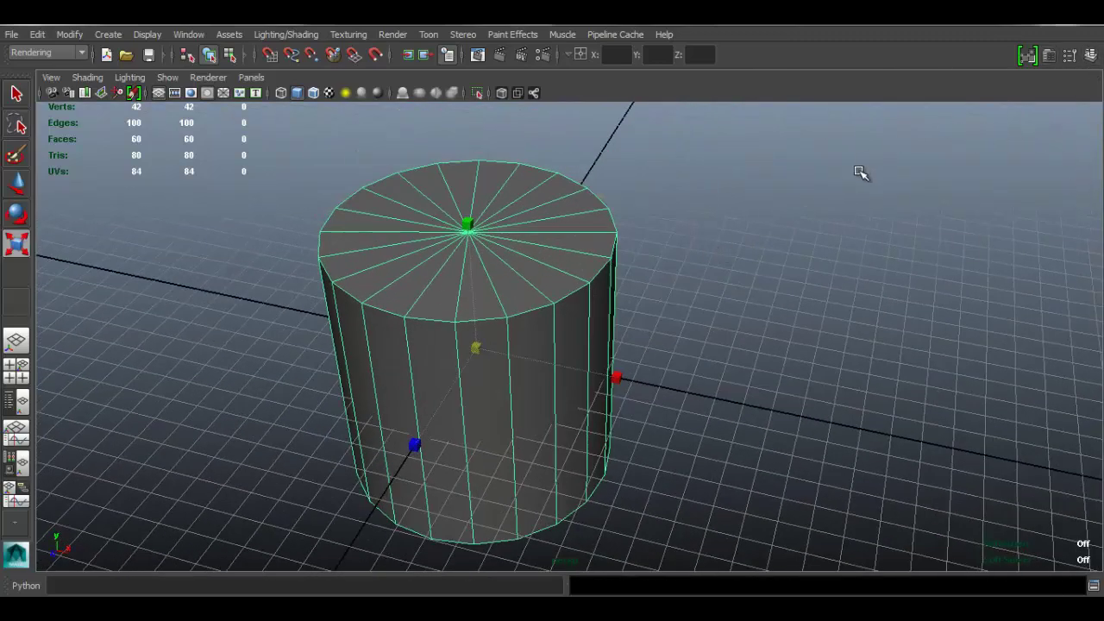
{"action": "key", "text": "ctrl+a"}
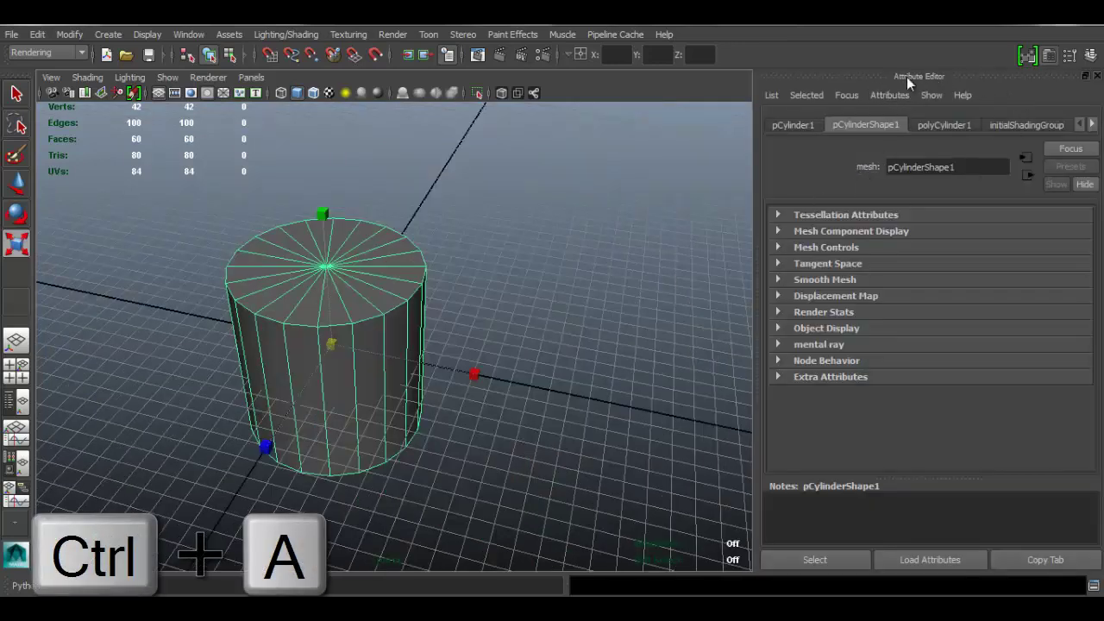
{"action": "key", "text": "ctrl+a"}
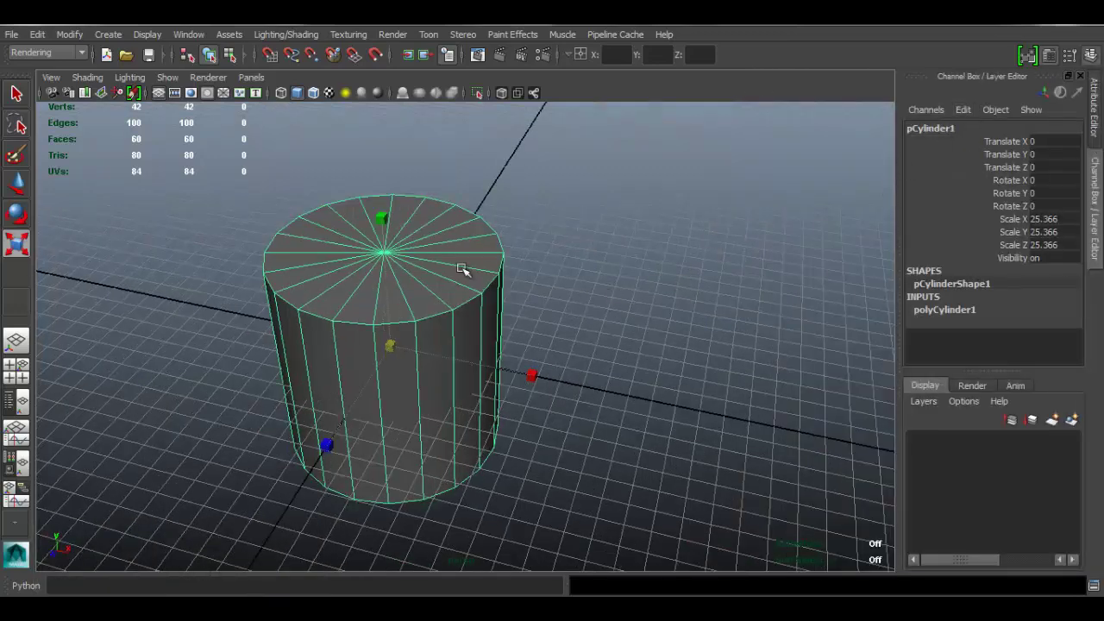
Step: Examine the cylinder's polyCylinder1 construction settings for radius, height and subdivisions, including Subdivisions Axis
{"action": "left_click_drag", "start_coordinate": [460, 266], "coordinate": [661, 289], "text": "alt"}
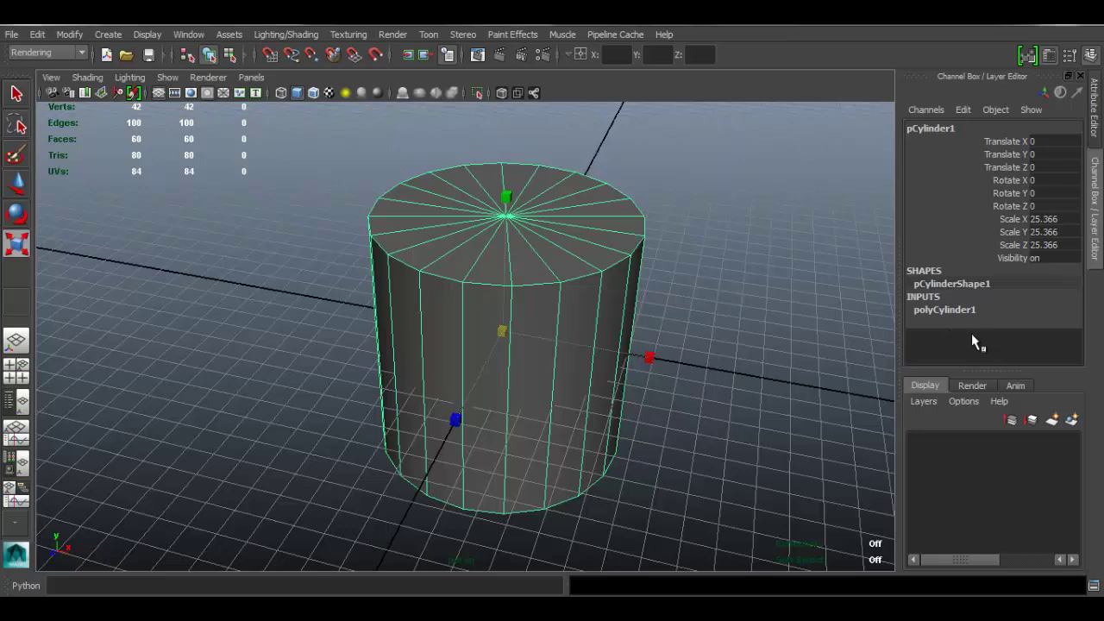
{"action": "left_click", "coordinate": [940, 310]}
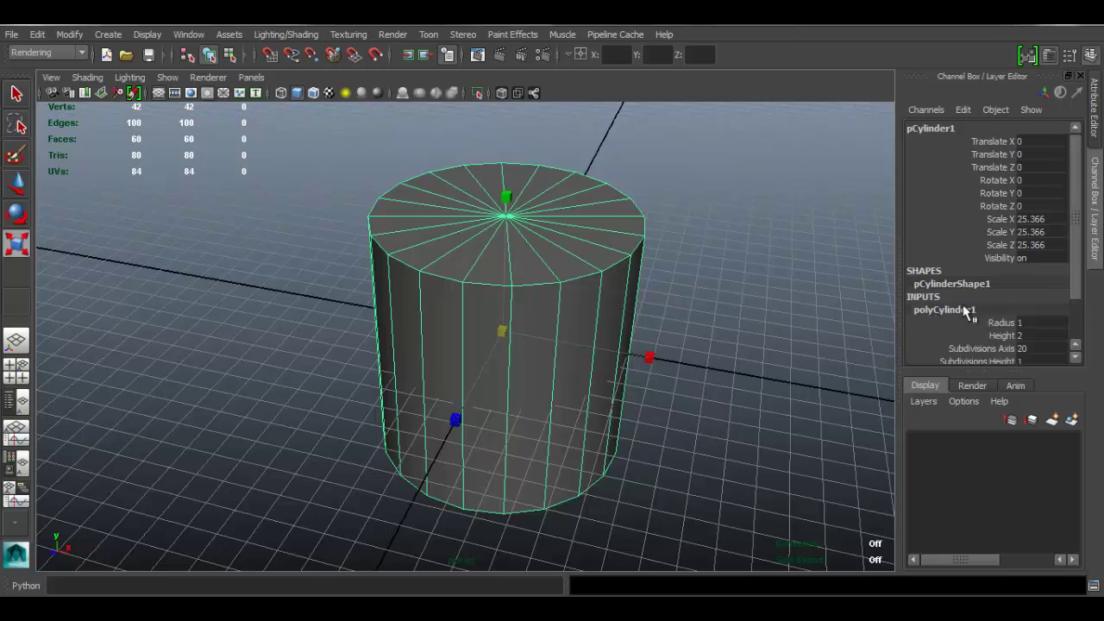
{"action": "mouse_move", "coordinate": [1074, 215]}
{"action": "left_mouse_down"}
{"action": "mouse_move", "coordinate": [1077, 245]}
{"action": "mouse_move", "coordinate": [1081, 205]}
{"action": "left_mouse_up"}
{"action": "scroll", "coordinate": [1085, 207], "scroll_direction": "down", "scroll_amount": 3}
{"action": "scroll", "coordinate": [1084, 189], "scroll_direction": "up", "scroll_amount": 3}
{"action": "left_click_drag", "start_coordinate": [1076, 254], "coordinate": [1076, 300]}
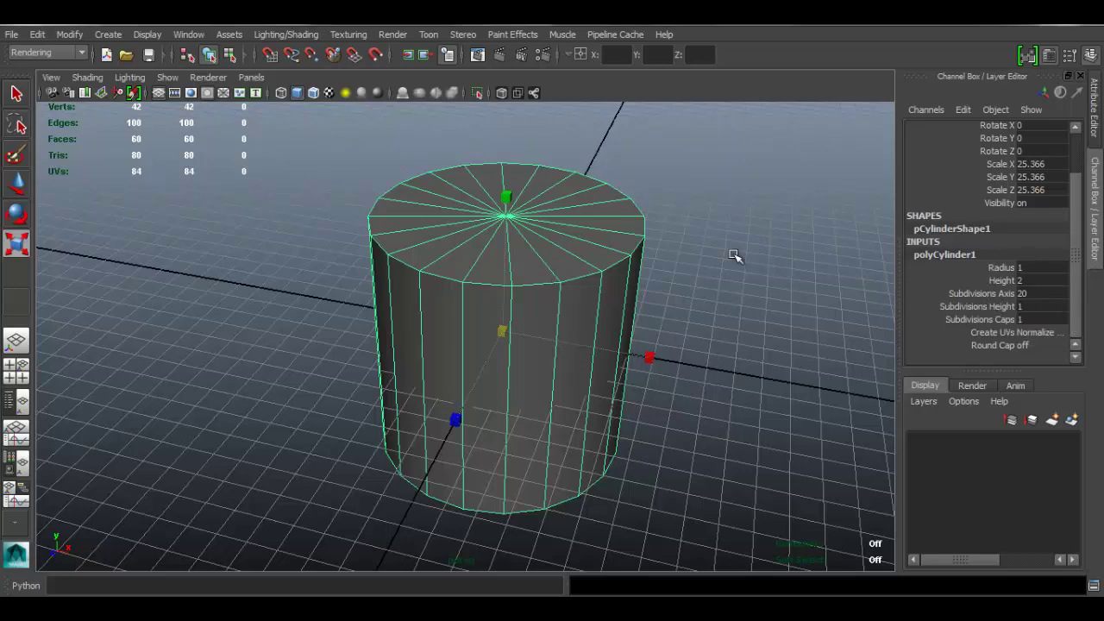
{"action": "double_click", "coordinate": [1035, 293]}
{"action": "left_click", "coordinate": [763, 213]}
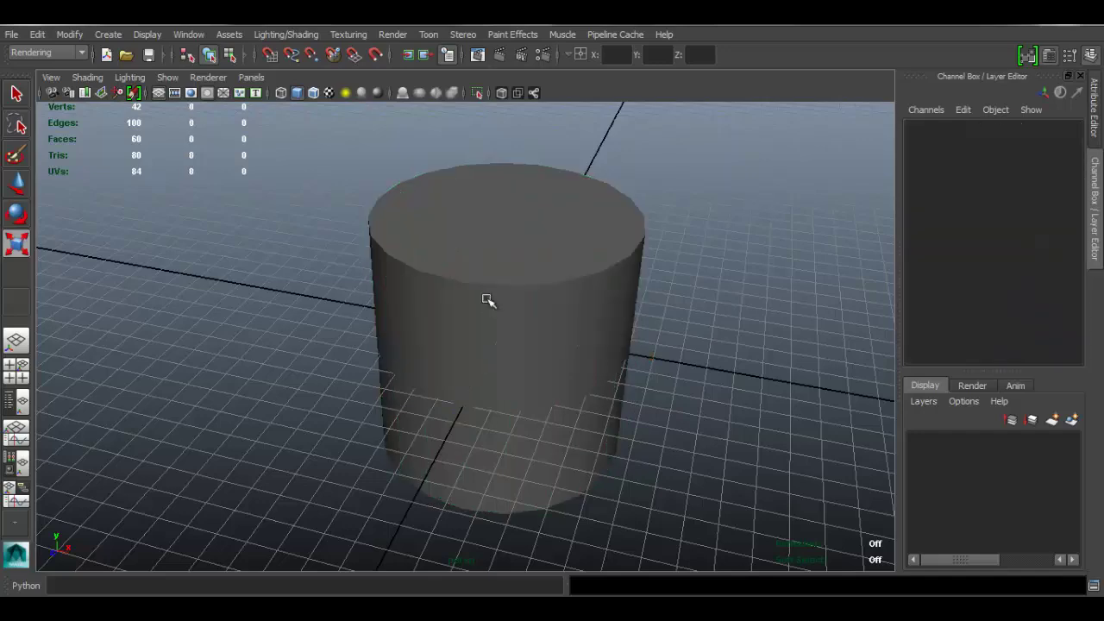
Step: Stretch the cylinder along its vertical axis into a taller can body and check its proportions against the reference photo
{"action": "left_click", "coordinate": [488, 307]}
{"action": "left_click_drag", "start_coordinate": [647, 313], "coordinate": [539, 276], "text": "alt"}
{"action": "scroll", "coordinate": [541, 287], "scroll_direction": "up", "scroll_amount": 2}
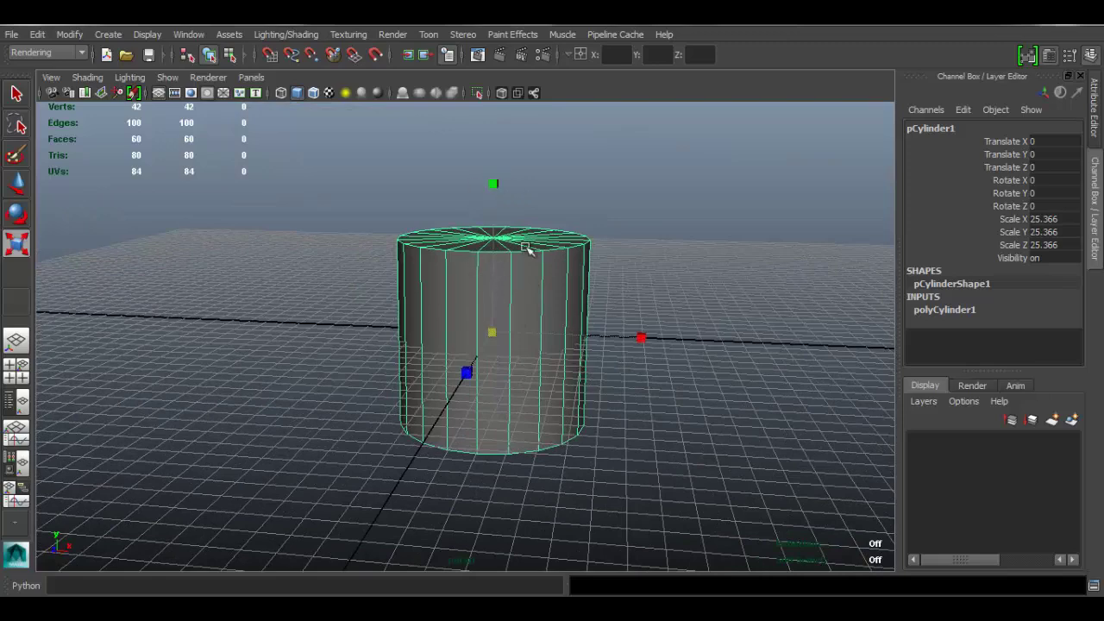
{"action": "left_click_drag", "start_coordinate": [552, 246], "coordinate": [474, 258], "text": "alt"}
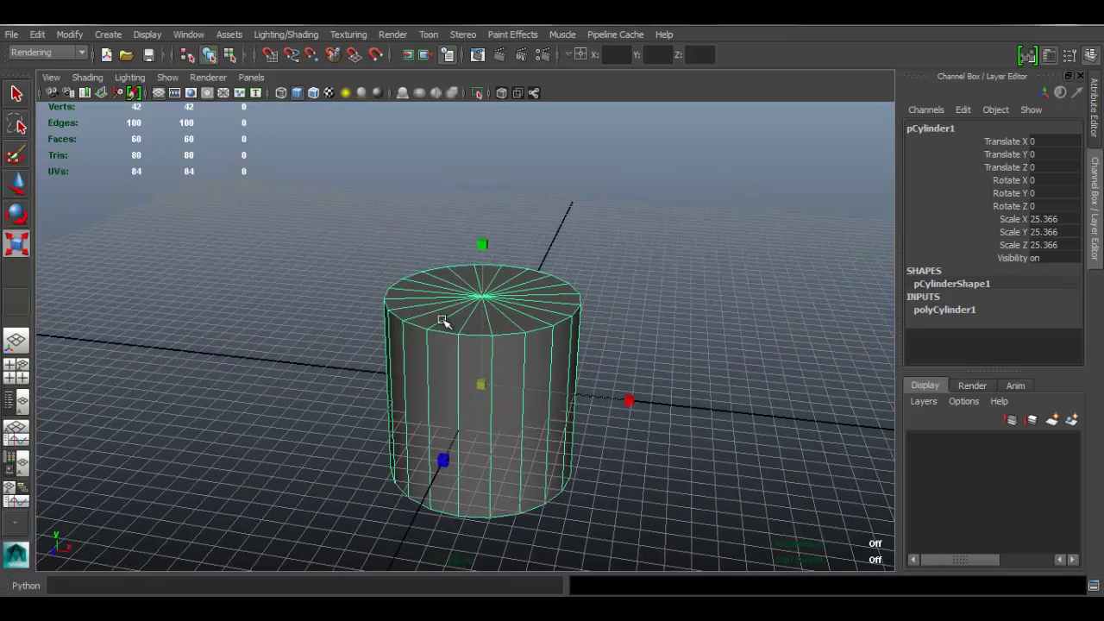
{"action": "left_click", "coordinate": [17, 212]}
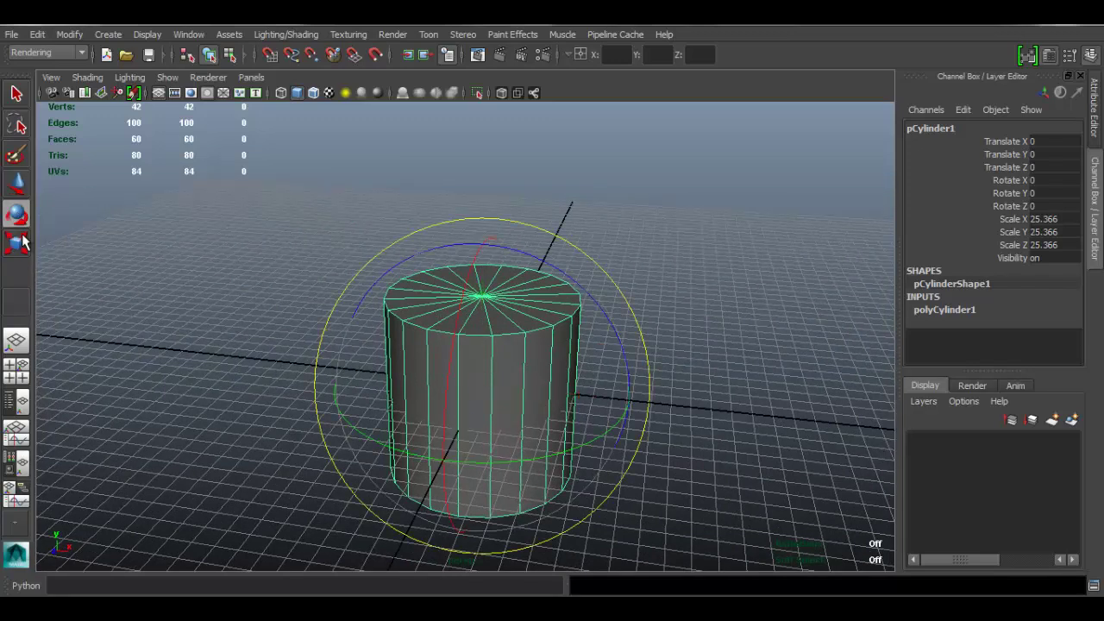
{"action": "left_click", "coordinate": [17, 245]}
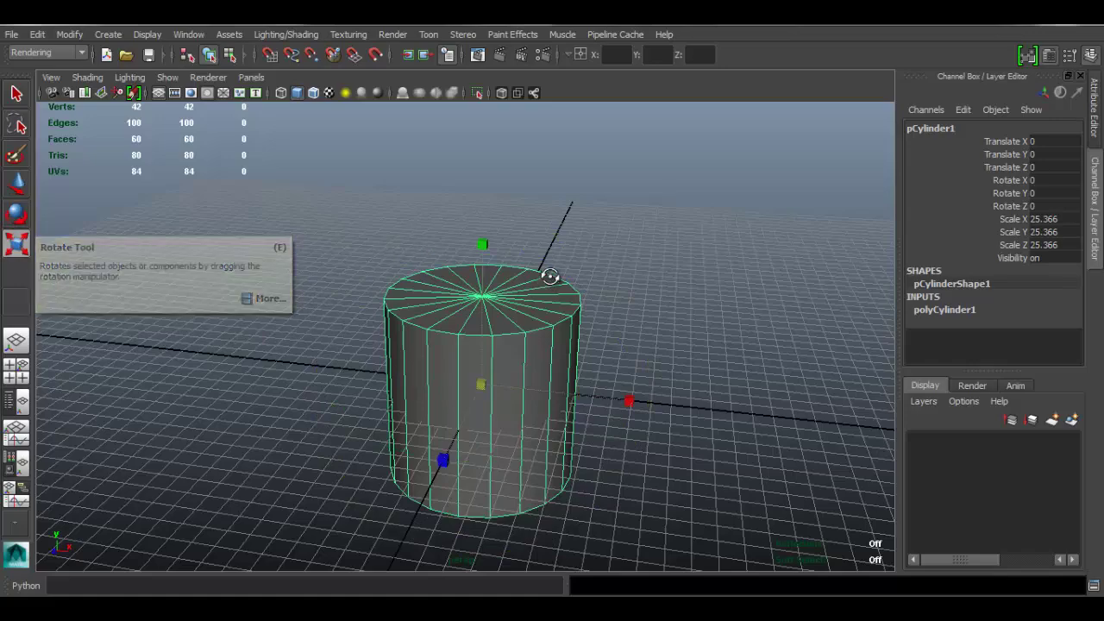
{"action": "left_click_drag", "start_coordinate": [548, 271], "coordinate": [553, 262], "text": "alt"}
{"action": "left_click_drag", "start_coordinate": [483, 241], "coordinate": [478, 185]}
{"action": "left_click_drag", "start_coordinate": [548, 307], "coordinate": [490, 185], "text": "alt"}
{"action": "key", "text": "alt+Tab"}
{"action": "left_click", "coordinate": [653, 121]}
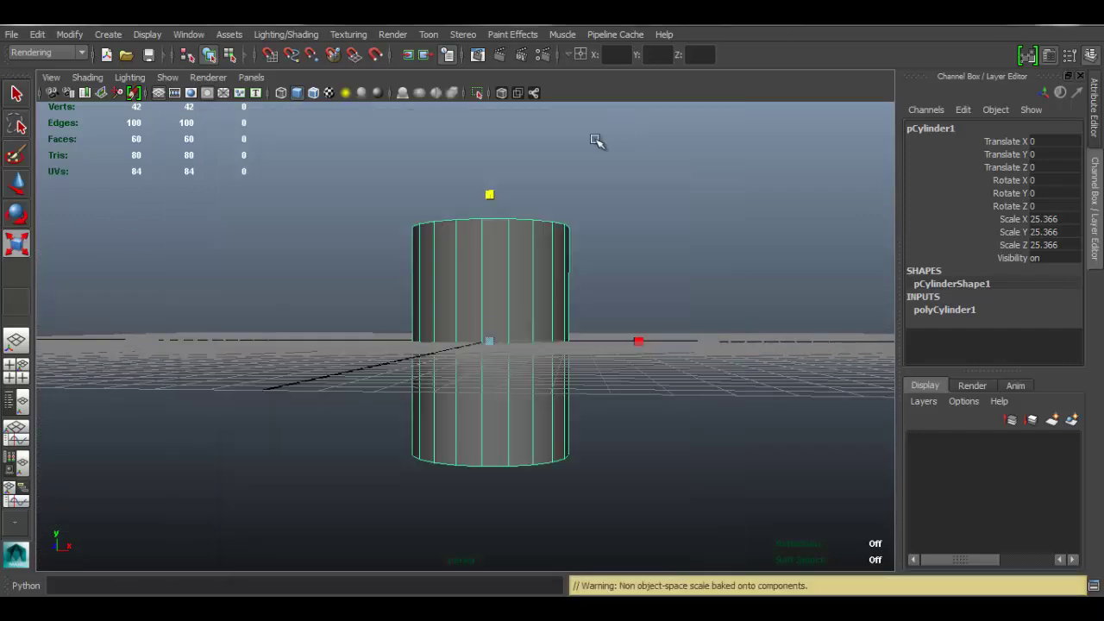
Step: Stretch the cylinder further along Y to match the reference and raise it to Translate Y 39.719
{"action": "left_click_drag", "start_coordinate": [557, 226], "coordinate": [526, 257], "text": "alt"}
{"action": "left_click_drag", "start_coordinate": [493, 197], "coordinate": [494, 141]}
{"action": "key", "text": "w"}
{"action": "middle_click_drag", "start_coordinate": [593, 202], "coordinate": [597, 290], "text": "alt"}
{"action": "left_click_drag", "start_coordinate": [596, 290], "coordinate": [594, 230], "text": "alt"}
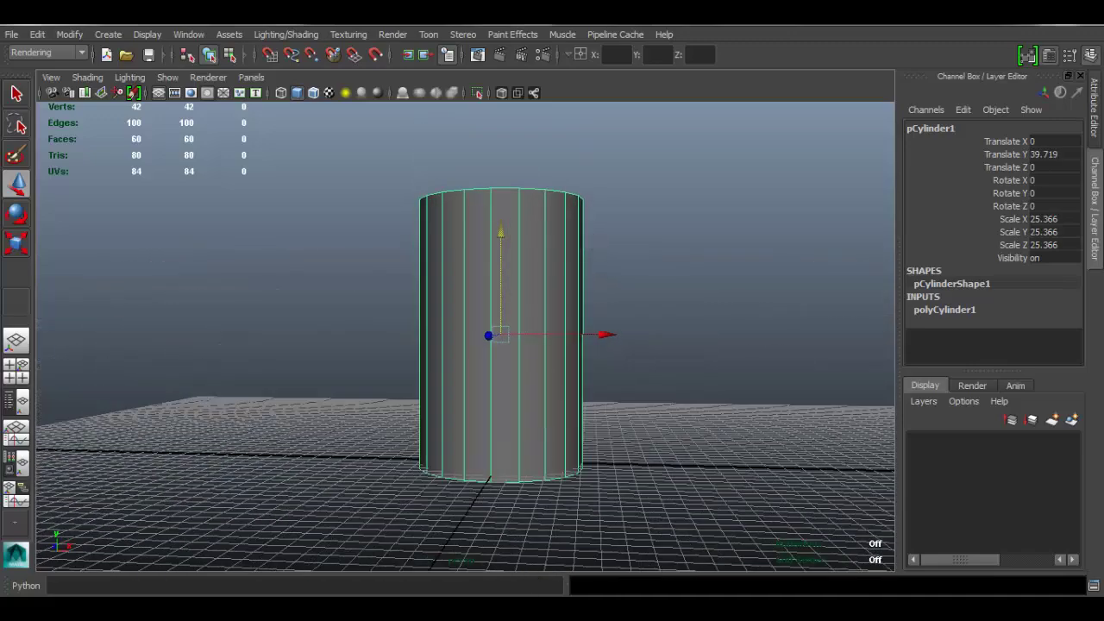
{"action": "key", "text": "alt+Tab"}
{"action": "key", "text": "alt+Tab"}
{"action": "left_click_drag", "start_coordinate": [542, 256], "coordinate": [542, 315], "text": "alt"}
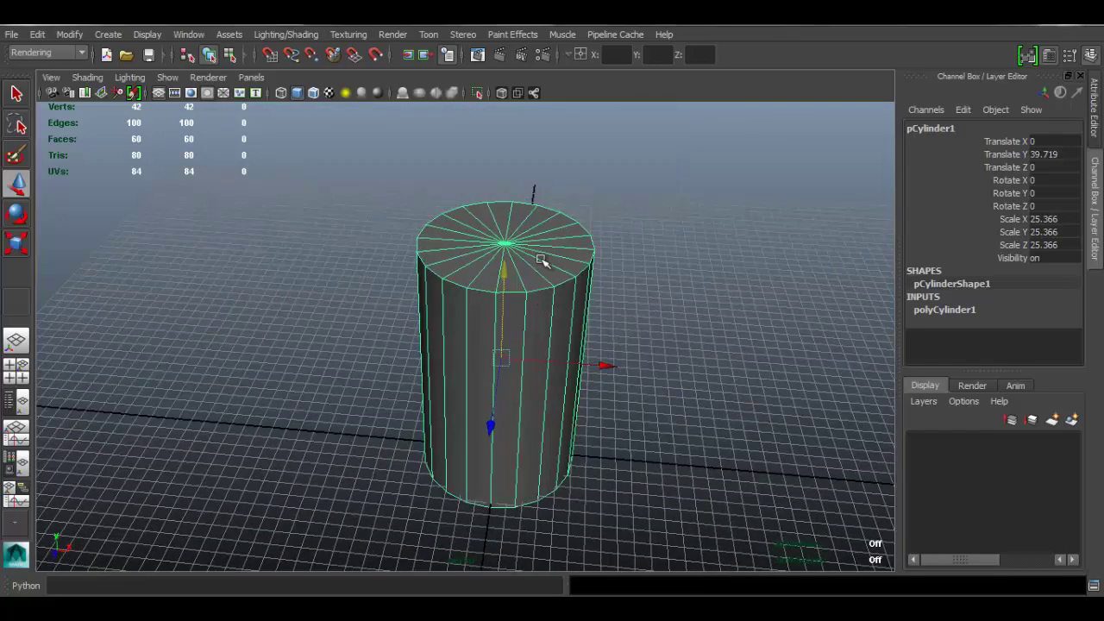
{"action": "right_click_drag", "start_coordinate": [544, 250], "coordinate": [556, 269]}
{"action": "left_click", "coordinate": [498, 217]}
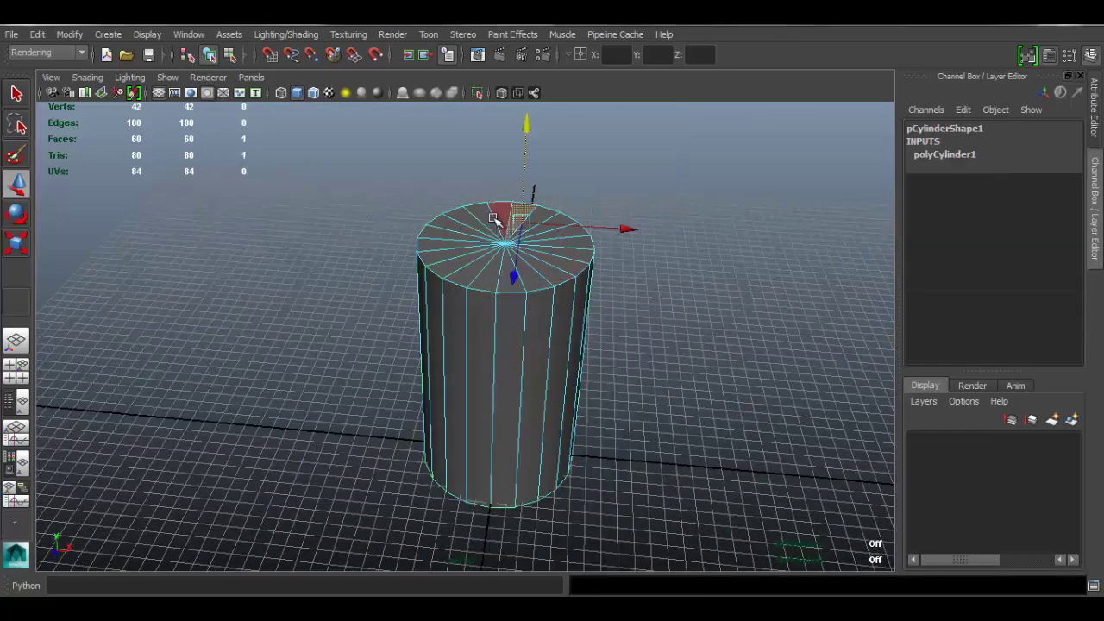
{"action": "left_click_drag", "start_coordinate": [601, 290], "coordinate": [547, 305], "text": "alt"}
{"action": "middle_click_drag", "start_coordinate": [482, 305], "coordinate": [481, 332], "text": "alt"}
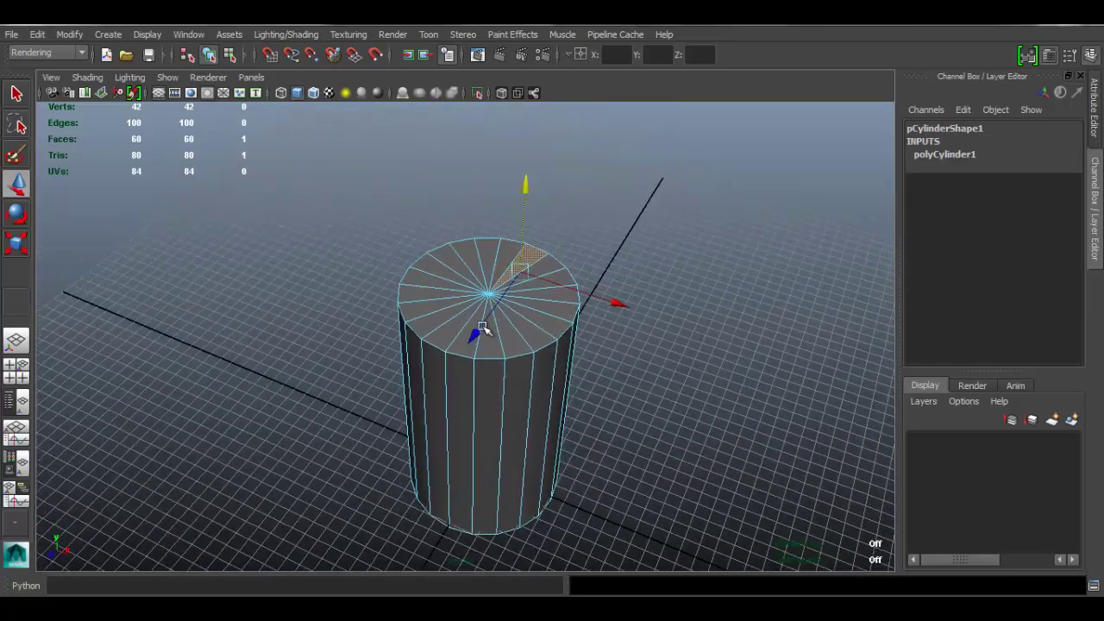
{"action": "right_click_drag", "start_coordinate": [482, 332], "coordinate": [551, 364], "text": "alt"}
{"action": "left_click_drag", "start_coordinate": [552, 365], "coordinate": [468, 298], "text": "alt"}
{"action": "right_click_drag", "start_coordinate": [470, 246], "coordinate": [577, 214]}
{"action": "left_click", "coordinate": [522, 313]}
{"action": "left_click_drag", "start_coordinate": [633, 387], "coordinate": [535, 354], "text": "alt"}
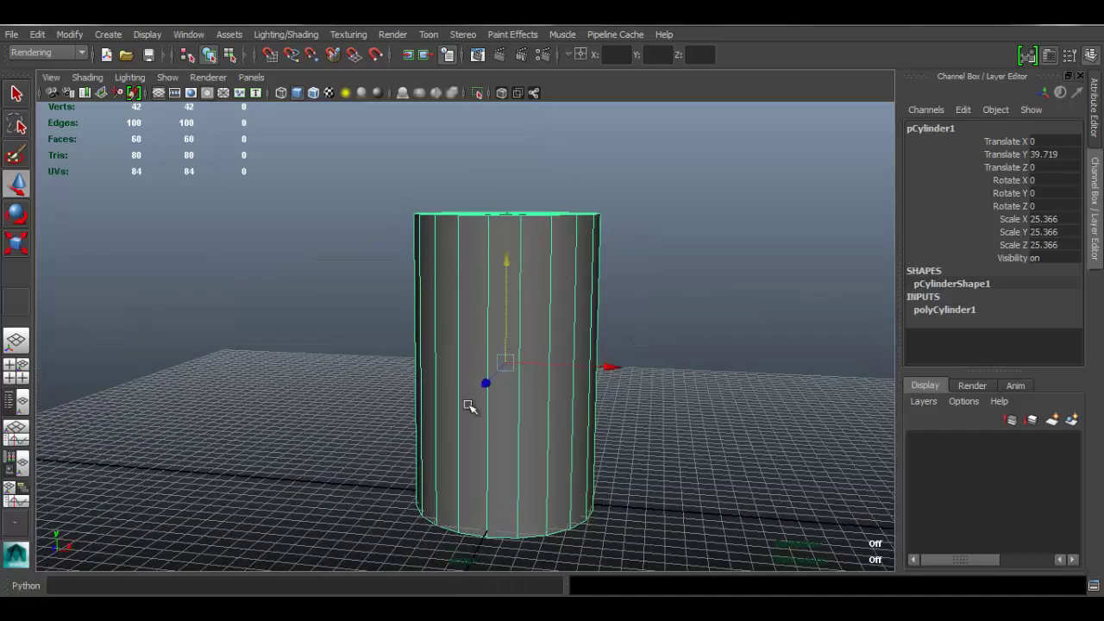
Step: Try duplicating the cylinder and raising the copy to Translate Y 82.725, and delete that copy again
{"action": "left_click_drag", "start_coordinate": [488, 411], "coordinate": [649, 245], "text": "alt"}
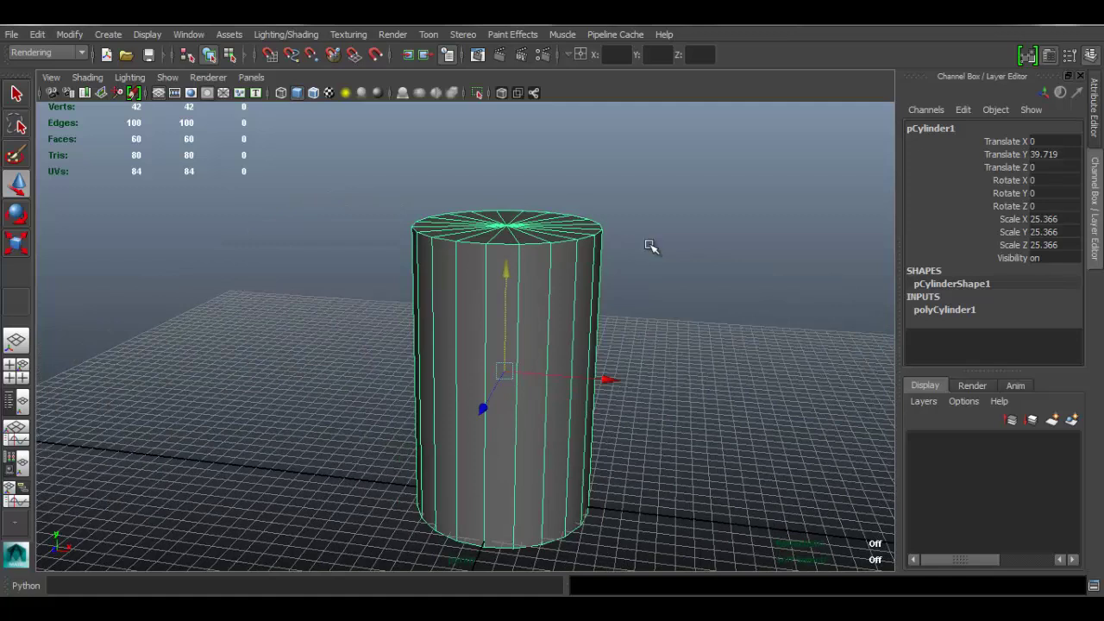
{"action": "key", "text": "ctrl+d"}
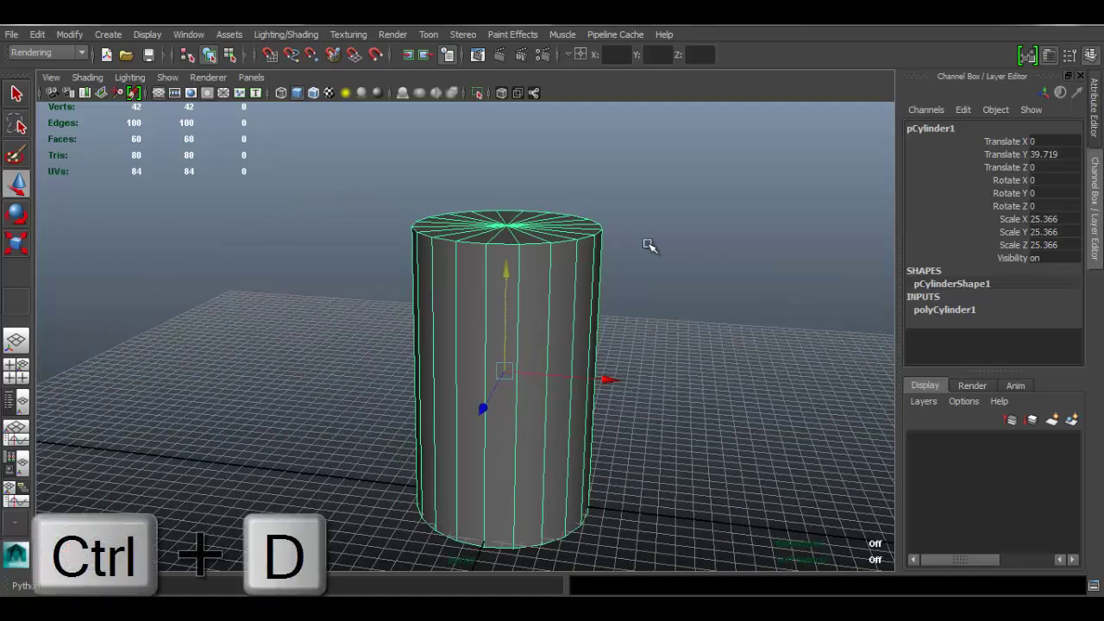
{"action": "key", "text": "ctrl+d"}
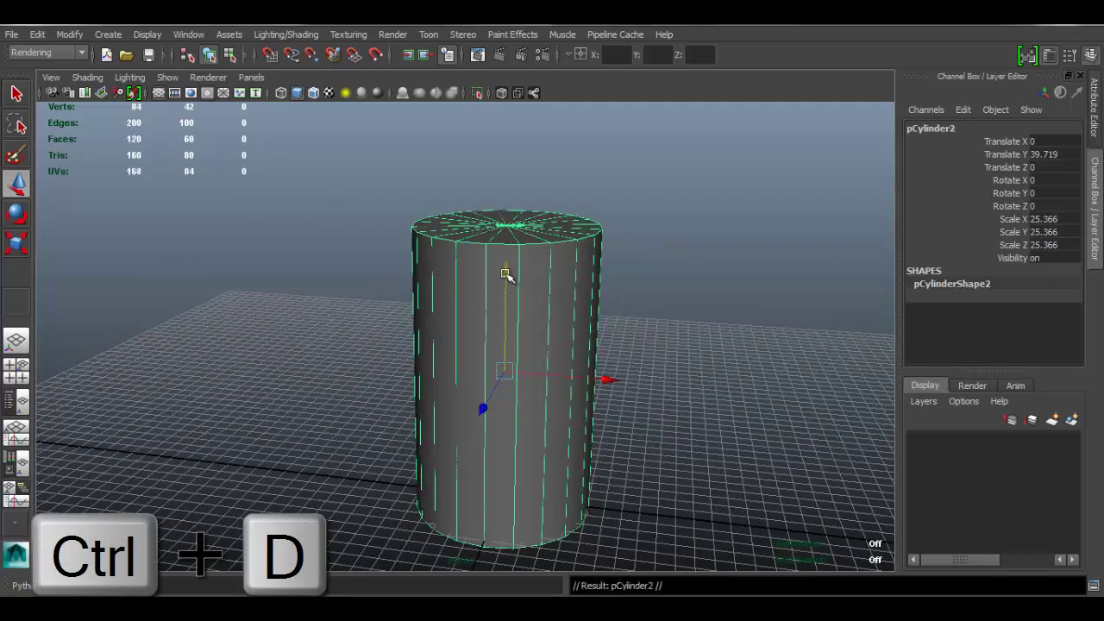
{"action": "left_click_drag", "start_coordinate": [506, 273], "coordinate": [498, 210]}
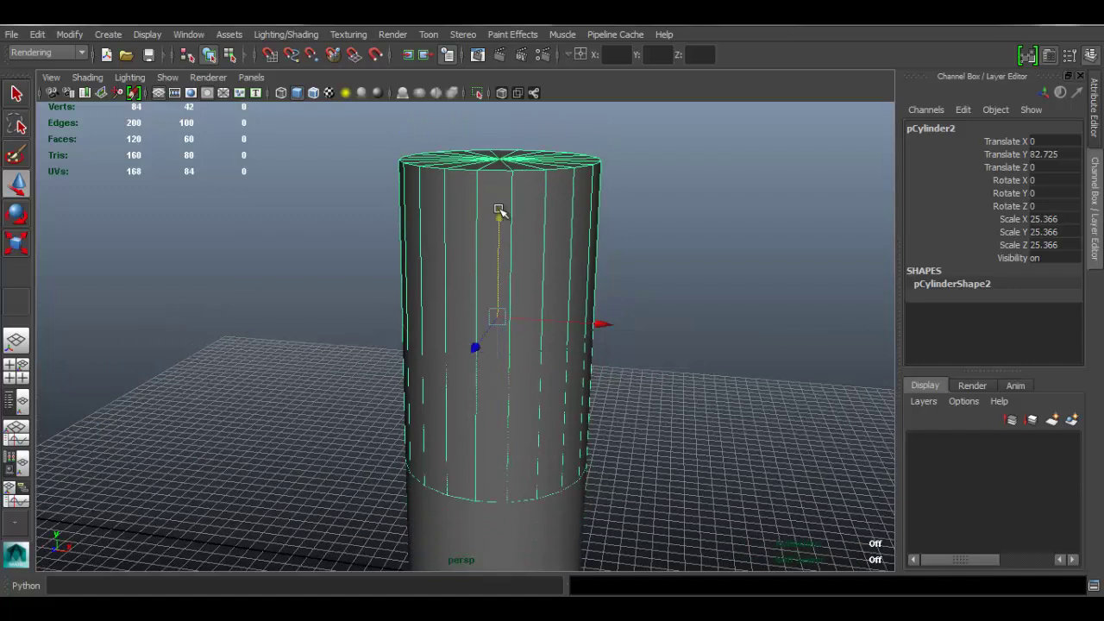
{"action": "key", "text": "Delete"}
Step: Make a thin lid disc from a duplicate of the body cylinder, raised to Translate Y 91.38 and flattened along Y
{"action": "left_click", "coordinate": [512, 307]}
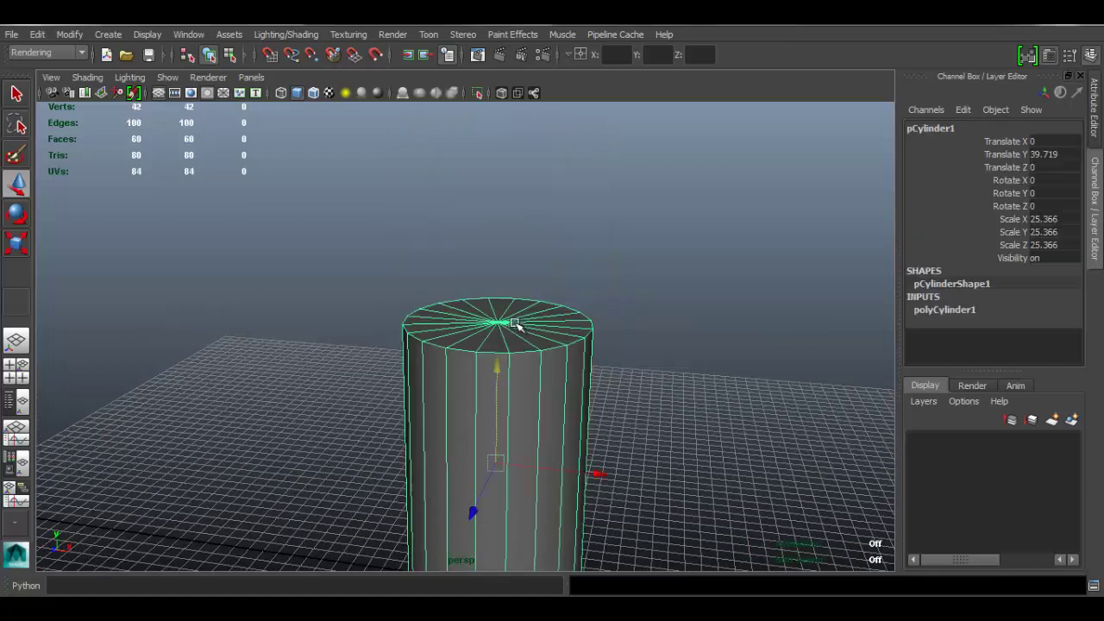
{"action": "left_click", "coordinate": [39, 36]}
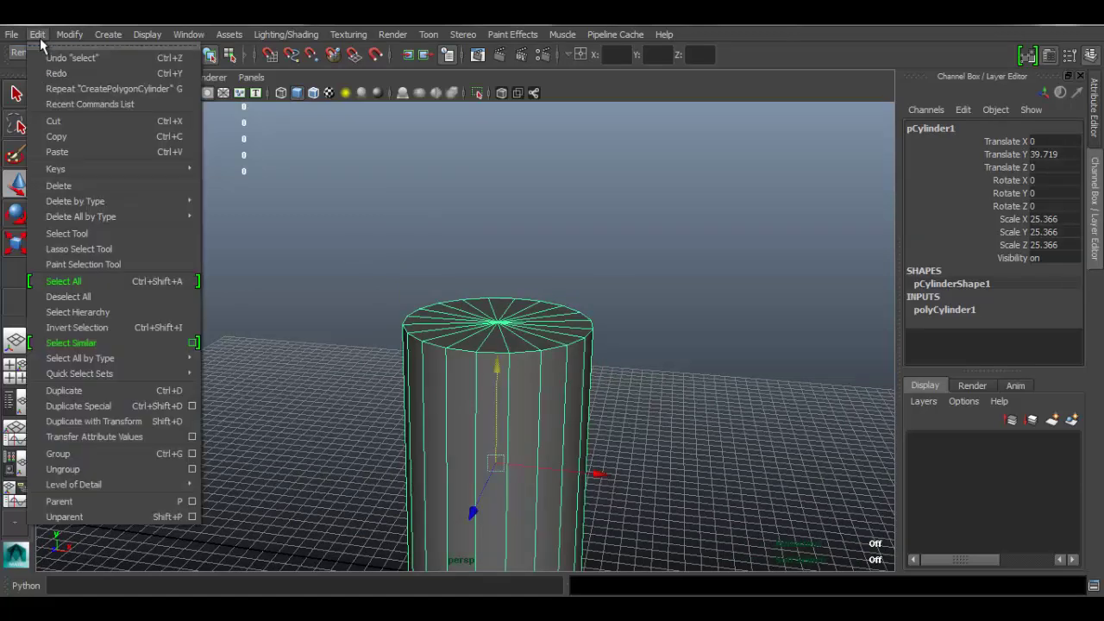
{"action": "left_click", "coordinate": [95, 389]}
{"action": "left_click_drag", "start_coordinate": [498, 368], "coordinate": [497, 181]}
{"action": "key", "text": "r"}
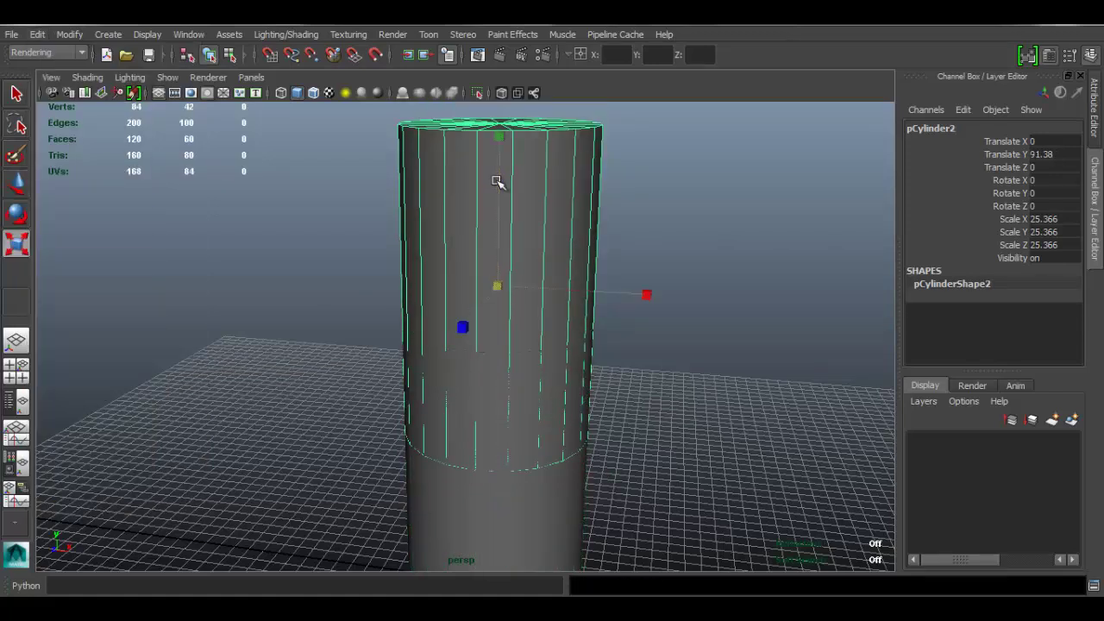
{"action": "left_click_drag", "start_coordinate": [498, 138], "coordinate": [521, 269]}
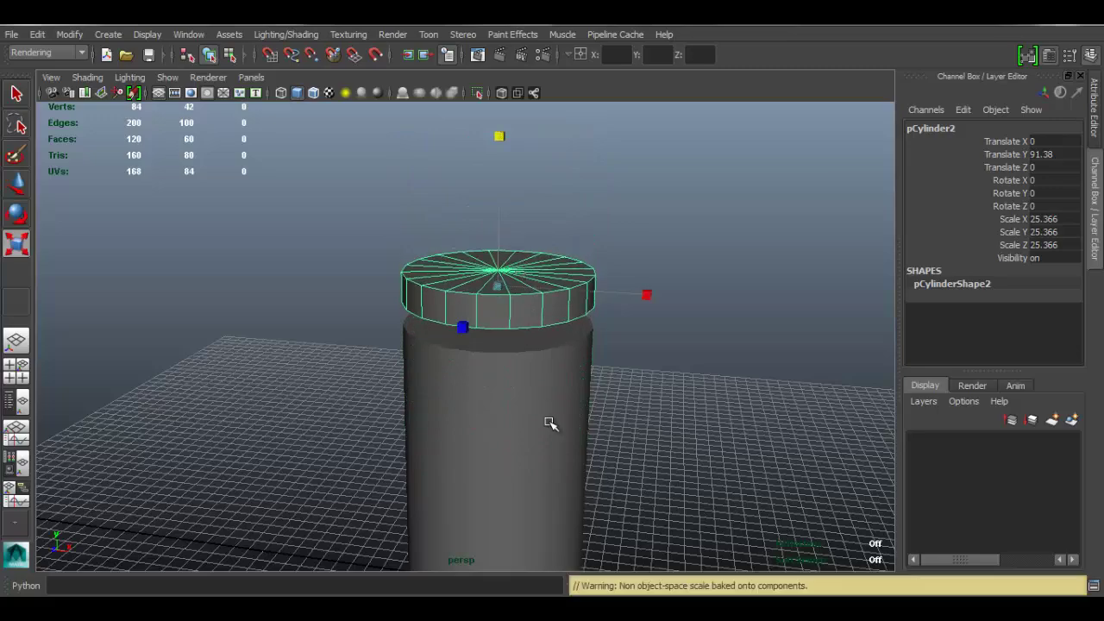
Step: Select the body cylinder beneath the lid in object mode with the Move tool active
{"action": "left_click", "coordinate": [549, 423]}
{"action": "left_click_drag", "start_coordinate": [585, 388], "coordinate": [565, 276], "text": "alt"}
{"action": "key", "text": "w"}
{"action": "left_click_drag", "start_coordinate": [567, 437], "coordinate": [520, 333], "text": "alt"}
{"action": "right_click", "coordinate": [522, 331]}
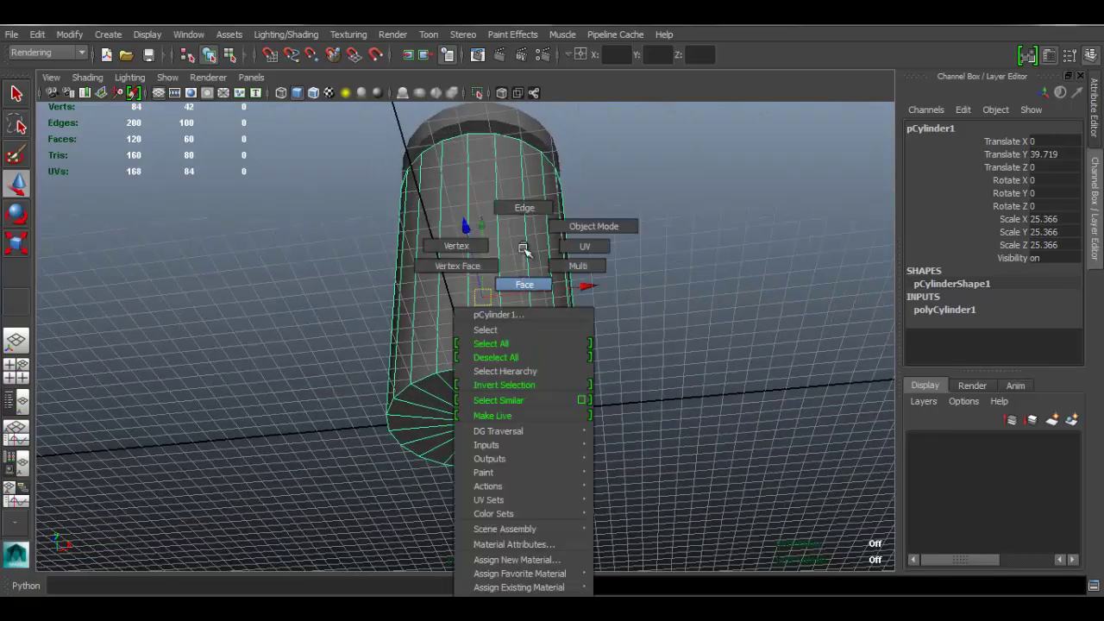
{"action": "right_click_drag", "start_coordinate": [519, 208], "coordinate": [638, 165]}
{"action": "left_click", "coordinate": [456, 247]}
{"action": "left_click_drag", "start_coordinate": [455, 248], "coordinate": [530, 257], "text": "alt"}
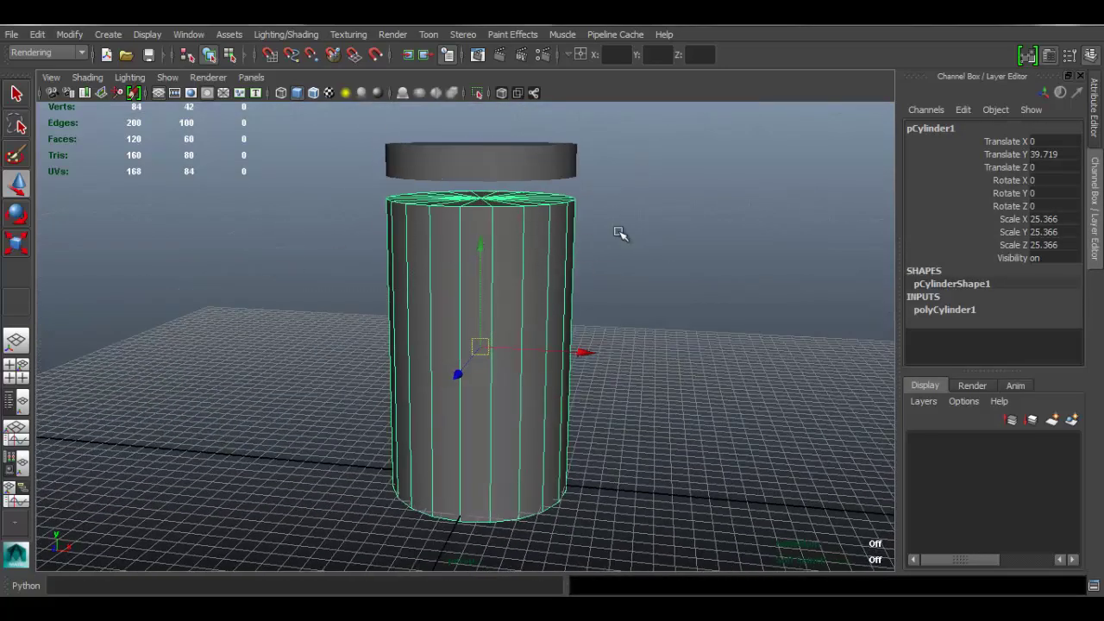
Step: Try raising the edge loop around the bottom of the body, and undo the move
{"action": "right_click", "coordinate": [545, 253]}
{"action": "right_click", "coordinate": [501, 249]}
{"action": "right_click_drag", "start_coordinate": [501, 248], "coordinate": [505, 283]}
{"action": "left_click_drag", "start_coordinate": [495, 197], "coordinate": [550, 357], "text": "alt"}
{"action": "right_click_drag", "start_coordinate": [550, 357], "coordinate": [545, 334], "text": "alt"}
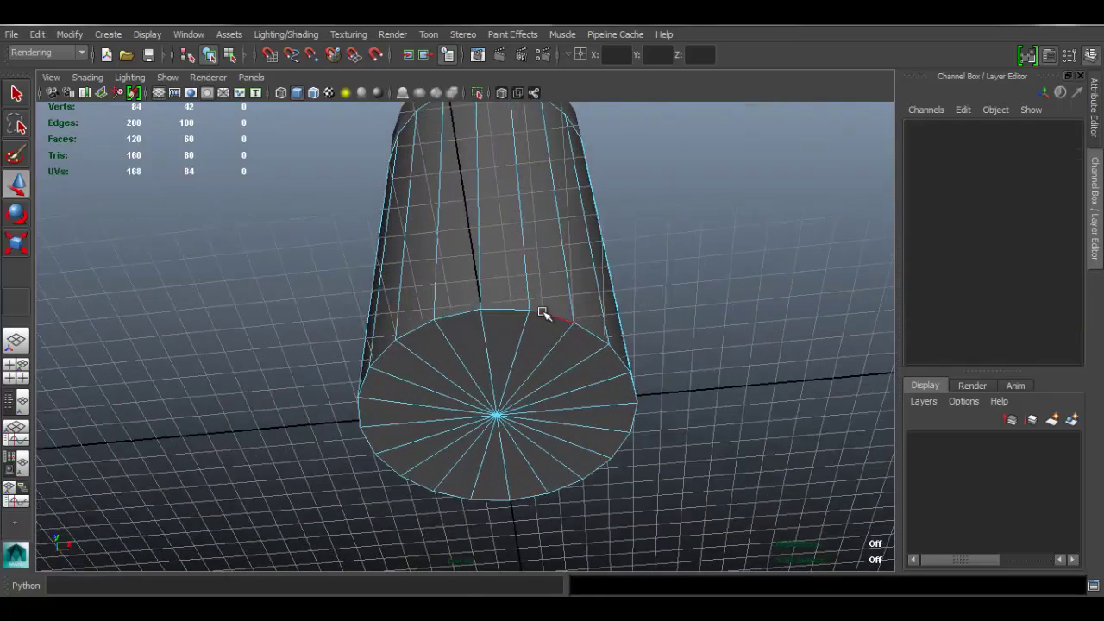
{"action": "double_click", "coordinate": [544, 313]}
{"action": "left_click_drag", "start_coordinate": [541, 311], "coordinate": [513, 361], "text": "alt"}
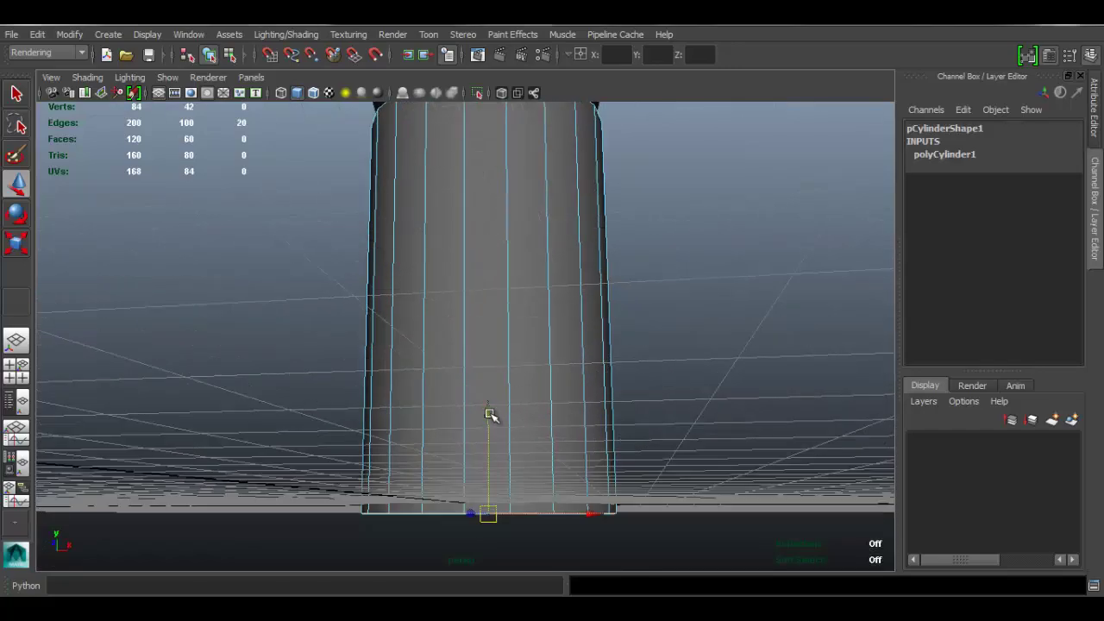
{"action": "left_click_drag", "start_coordinate": [488, 416], "coordinate": [488, 399]}
{"action": "key", "text": "ctrl+z"}
Step: Try selecting faces of the body's bottom cap in face mode, and clear the selection
{"action": "left_click_drag", "start_coordinate": [570, 355], "coordinate": [570, 290], "text": "alt"}
{"action": "middle_click_drag", "start_coordinate": [449, 390], "coordinate": [443, 313], "text": "alt"}
{"action": "right_click_drag", "start_coordinate": [485, 294], "coordinate": [539, 290], "text": "alt"}
{"action": "left_click", "coordinate": [539, 283]}
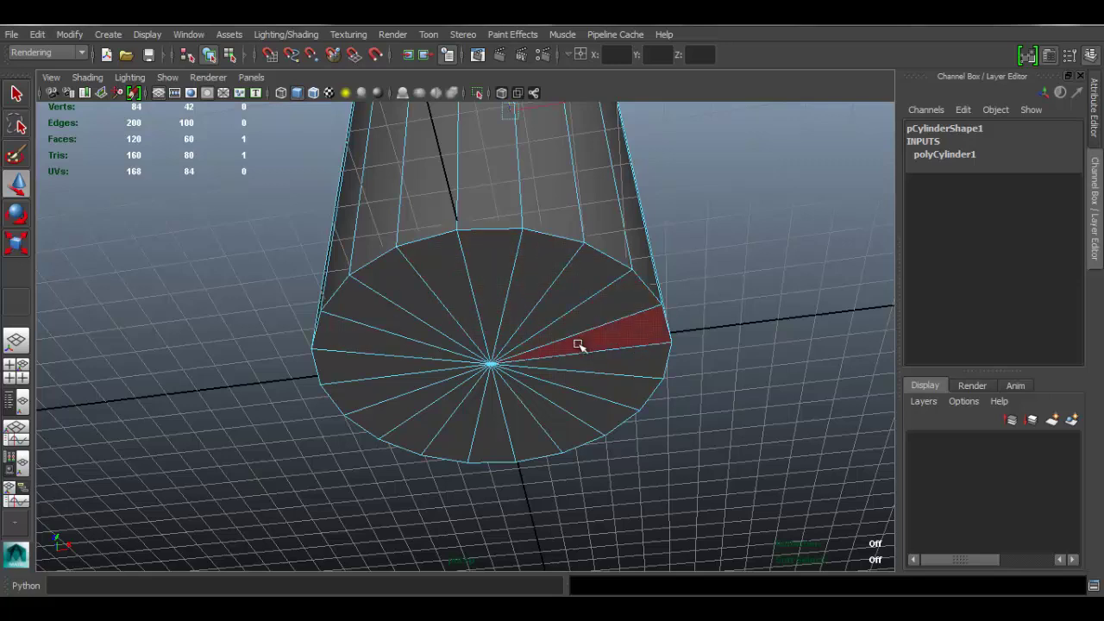
{"action": "left_click_drag", "start_coordinate": [576, 353], "coordinate": [413, 375]}
{"action": "left_click_drag", "start_coordinate": [328, 307], "coordinate": [720, 237], "text": "alt"}
{"action": "left_click", "coordinate": [719, 236]}
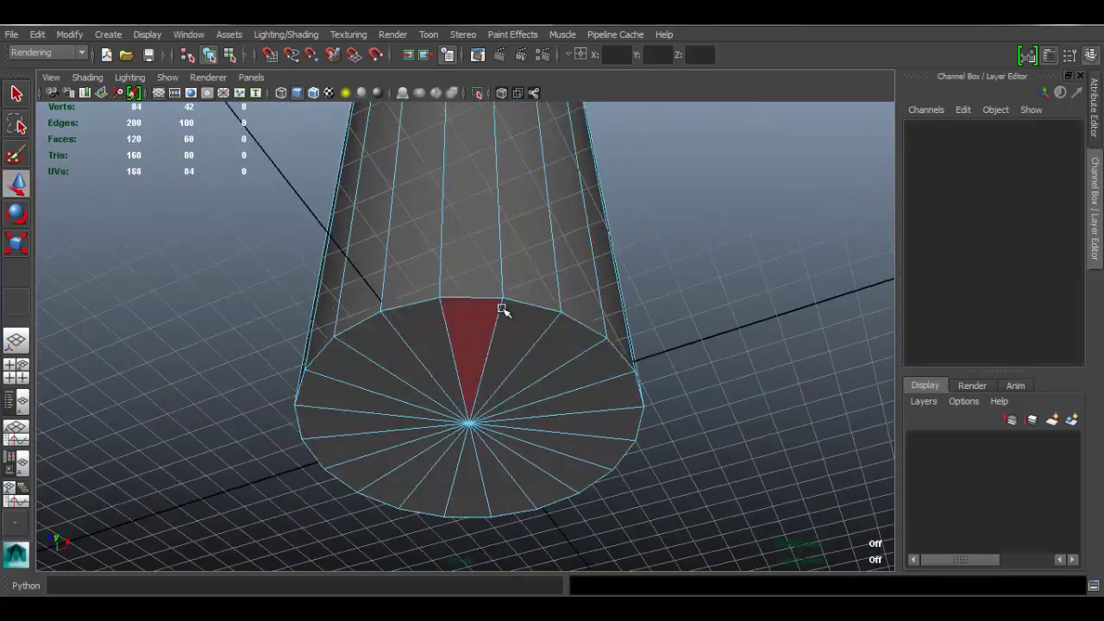
Step: Select all the faces of the body's bottom cap with the Paint Select tool
{"action": "left_click_drag", "start_coordinate": [574, 300], "coordinate": [527, 288], "text": "alt"}
{"action": "key", "text": "q"}
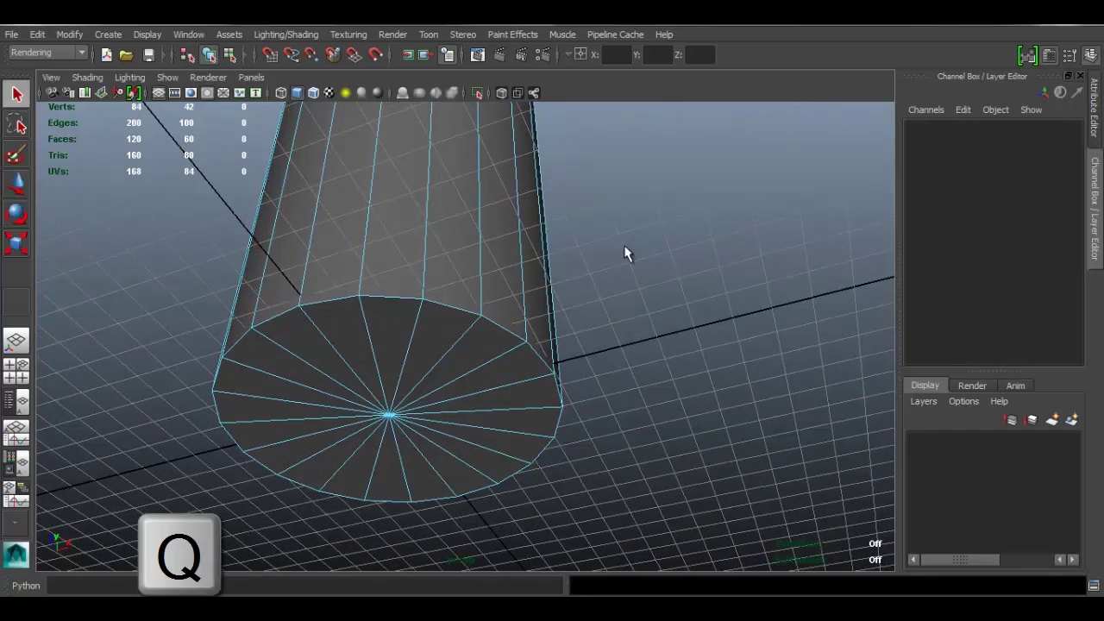
{"action": "left_click", "coordinate": [626, 252]}
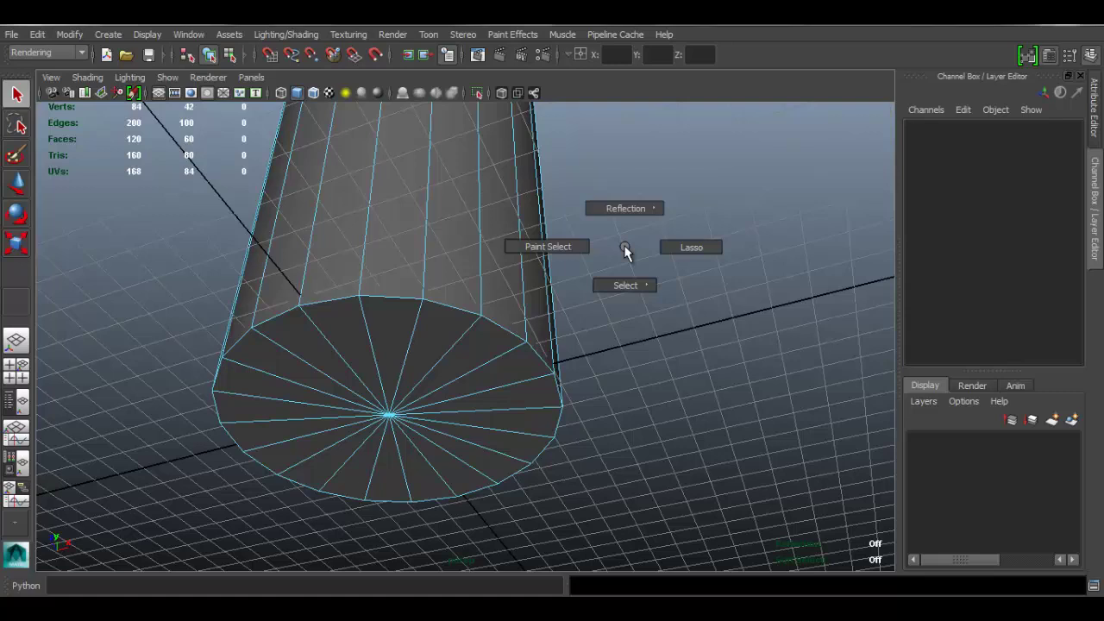
{"action": "mouse_move", "coordinate": [625, 250]}
{"action": "left_mouse_down"}
{"action": "mouse_move", "coordinate": [626, 357]}
{"action": "mouse_move", "coordinate": [546, 334]}
{"action": "mouse_move", "coordinate": [575, 325]}
{"action": "left_mouse_up"}
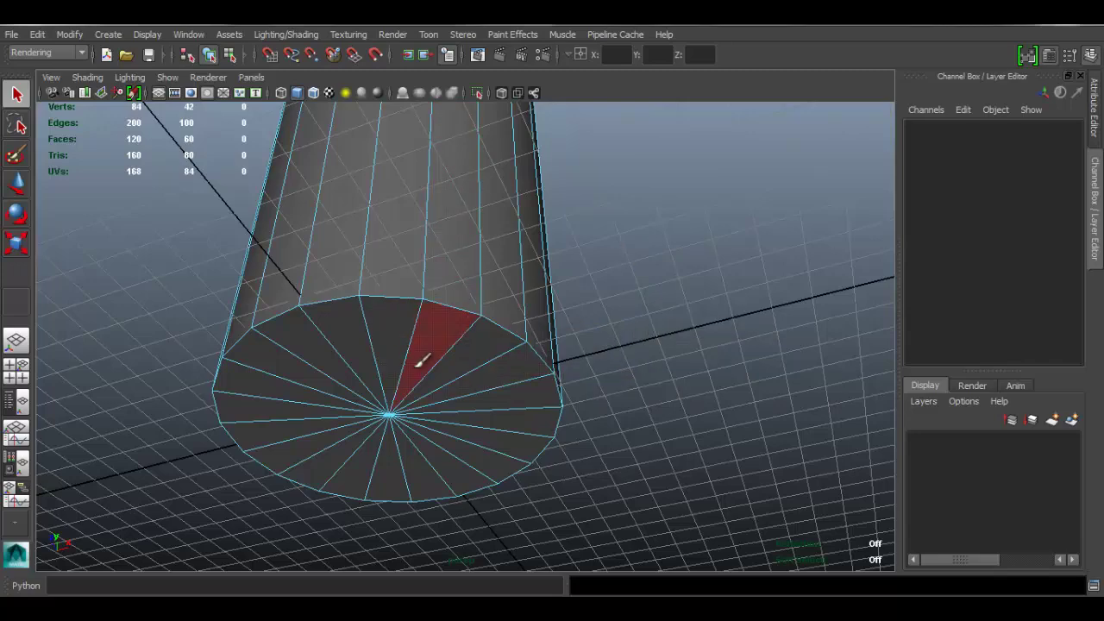
{"action": "left_click_drag", "start_coordinate": [426, 355], "coordinate": [488, 256], "text": "alt"}
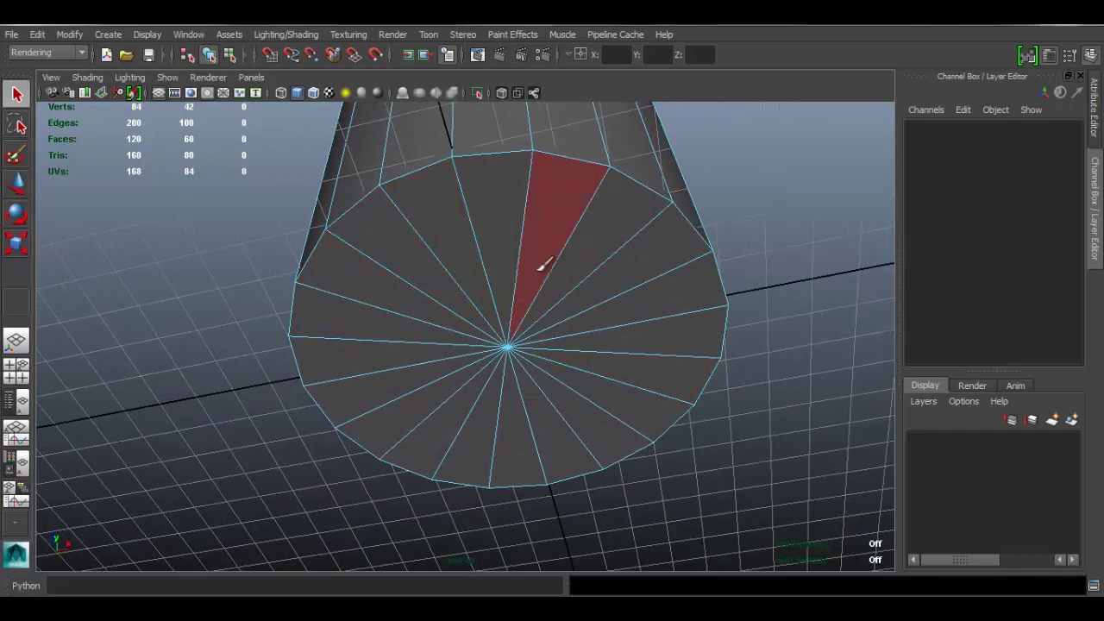
{"action": "middle_click_drag", "start_coordinate": [542, 288], "coordinate": [514, 303], "text": "alt"}
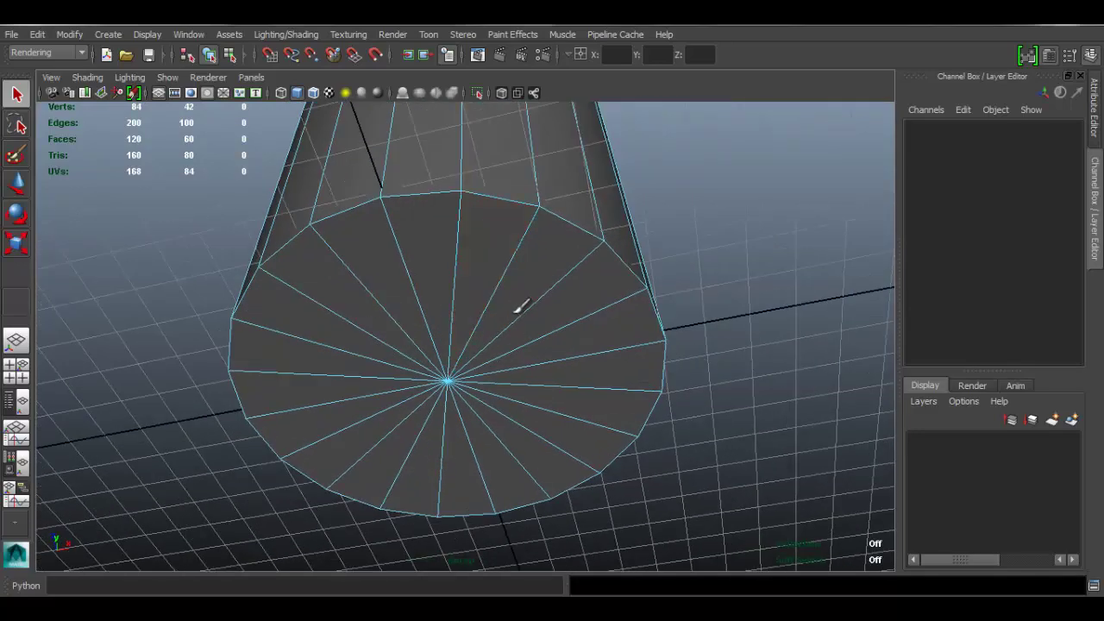
{"action": "mouse_move", "coordinate": [520, 323]}
{"action": "left_mouse_down"}
{"action": "mouse_move", "coordinate": [343, 415]}
{"action": "mouse_move", "coordinate": [463, 352]}
{"action": "mouse_move", "coordinate": [540, 338]}
{"action": "mouse_move", "coordinate": [353, 402]}
{"action": "mouse_move", "coordinate": [505, 288]}
{"action": "mouse_move", "coordinate": [629, 374]}
{"action": "mouse_move", "coordinate": [411, 375]}
{"action": "mouse_move", "coordinate": [530, 328]}
{"action": "mouse_move", "coordinate": [537, 406]}
{"action": "mouse_move", "coordinate": [426, 348]}
{"action": "mouse_move", "coordinate": [523, 350]}
{"action": "mouse_move", "coordinate": [534, 369]}
{"action": "left_mouse_up"}
Step: Scale the bottom cap faces inward to taper the body and move them up slightly above the grid
{"action": "key", "text": "r"}
{"action": "left_click_drag", "start_coordinate": [487, 461], "coordinate": [449, 455], "text": "alt"}
{"action": "key", "text": "w"}
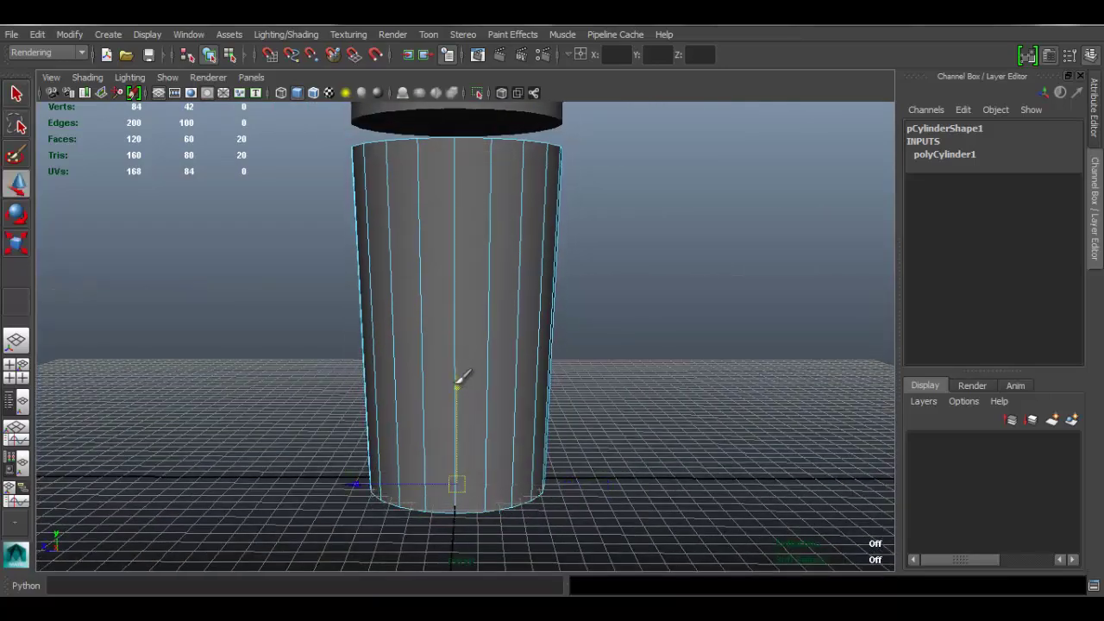
{"action": "left_click_drag", "start_coordinate": [460, 377], "coordinate": [471, 299]}
{"action": "key", "text": "f"}
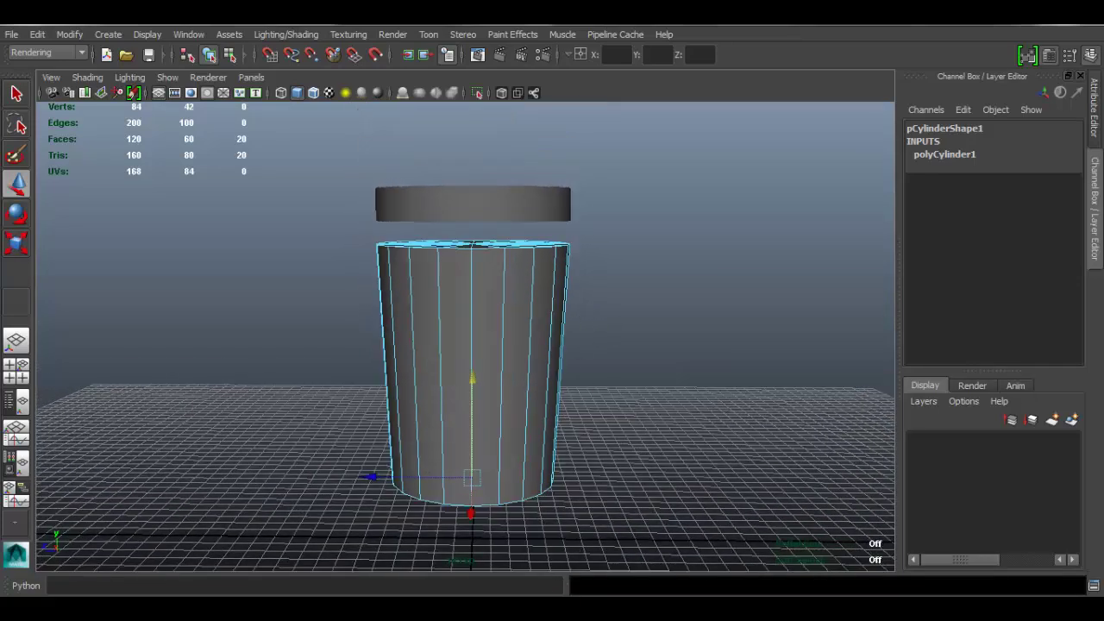
Step: Compare the tapered body with the trash can reference photo, clear the cap selection, and return to object mode
{"action": "key", "text": "alt+Tab"}
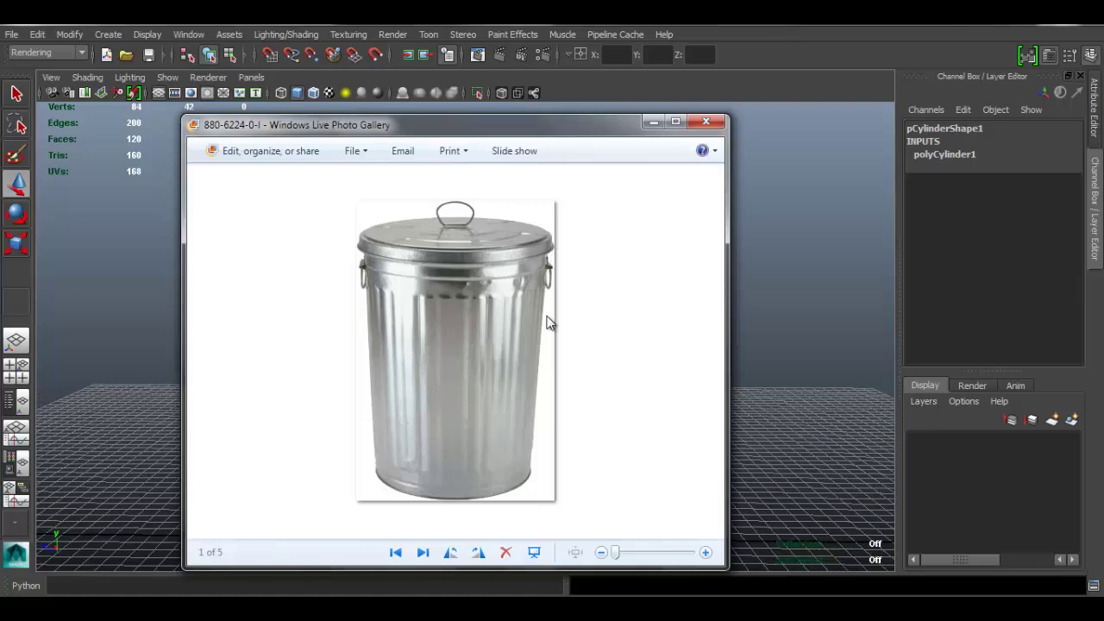
{"action": "left_click", "coordinate": [651, 123]}
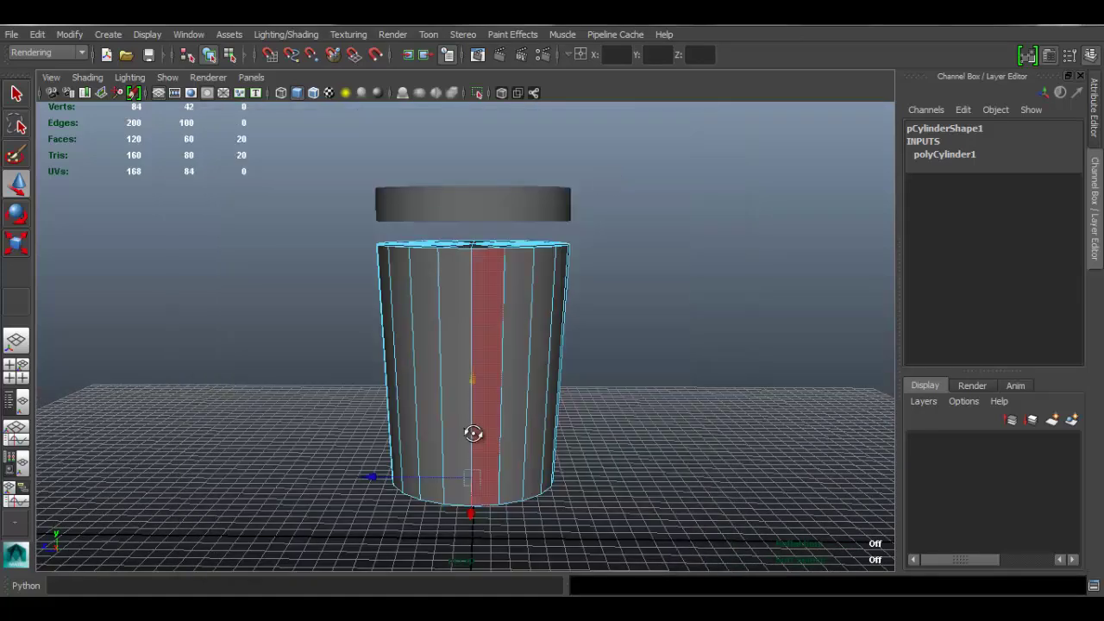
{"action": "left_click_drag", "start_coordinate": [485, 481], "coordinate": [486, 483], "text": "alt"}
{"action": "key", "text": "r"}
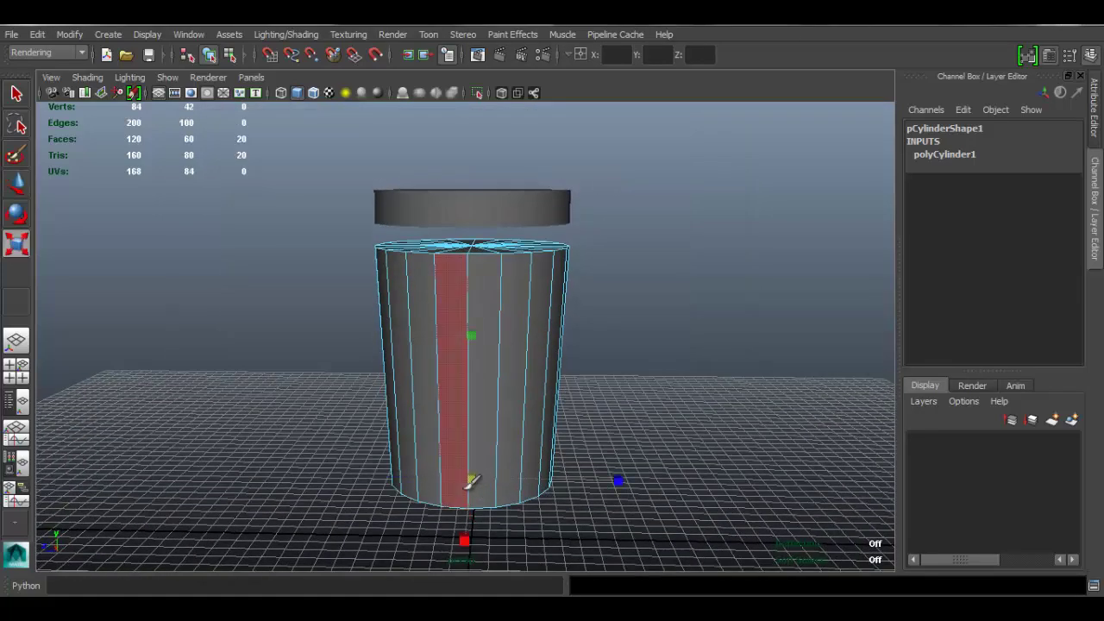
{"action": "left_click_drag", "start_coordinate": [552, 422], "coordinate": [495, 446], "text": "alt"}
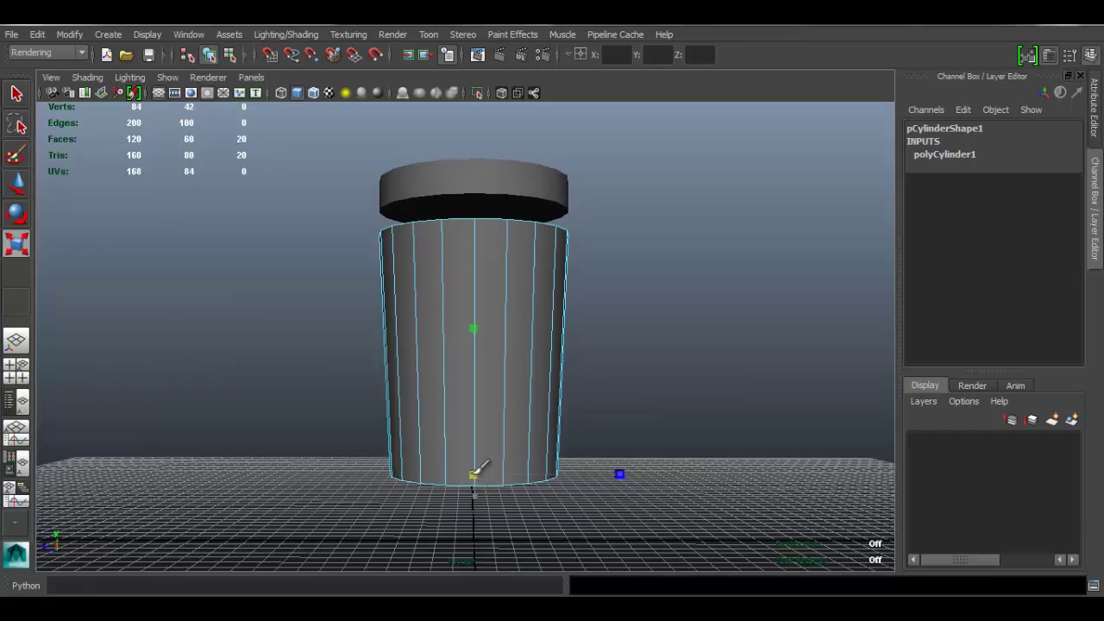
{"action": "left_click", "coordinate": [661, 284]}
{"action": "left_click_drag", "start_coordinate": [661, 284], "coordinate": [491, 340], "text": "alt"}
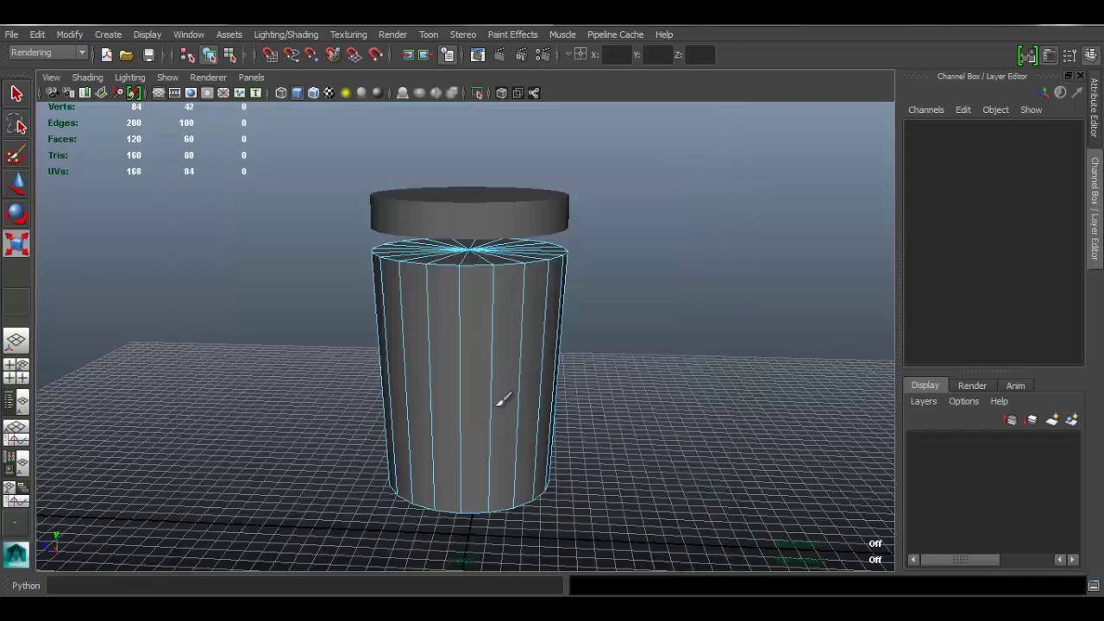
{"action": "right_click_drag", "start_coordinate": [506, 397], "coordinate": [687, 178]}
{"action": "left_click_drag", "start_coordinate": [505, 345], "coordinate": [514, 334], "text": "alt"}
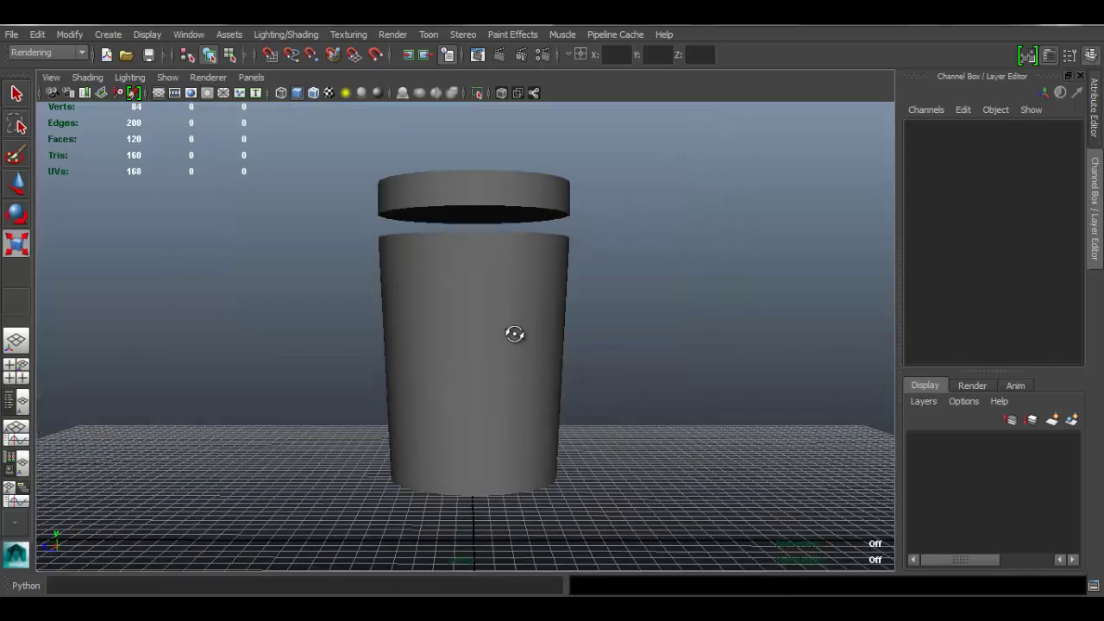
{"action": "left_click", "coordinate": [514, 423]}
{"action": "left_click_drag", "start_coordinate": [514, 423], "coordinate": [549, 250], "text": "alt"}
Step: Reselect the body's bottom cap in face mode, fine-tune its height and size, and clear the selection
{"action": "right_click_drag", "start_coordinate": [550, 248], "coordinate": [549, 283]}
{"action": "left_click_drag", "start_coordinate": [550, 283], "coordinate": [481, 371], "text": "alt"}
{"action": "left_click", "coordinate": [480, 371]}
{"action": "key", "text": "w"}
{"action": "left_click_drag", "start_coordinate": [556, 288], "coordinate": [475, 375], "text": "alt"}
{"action": "left_click_drag", "start_coordinate": [581, 414], "coordinate": [585, 422], "text": "alt"}
{"action": "key", "text": "r"}
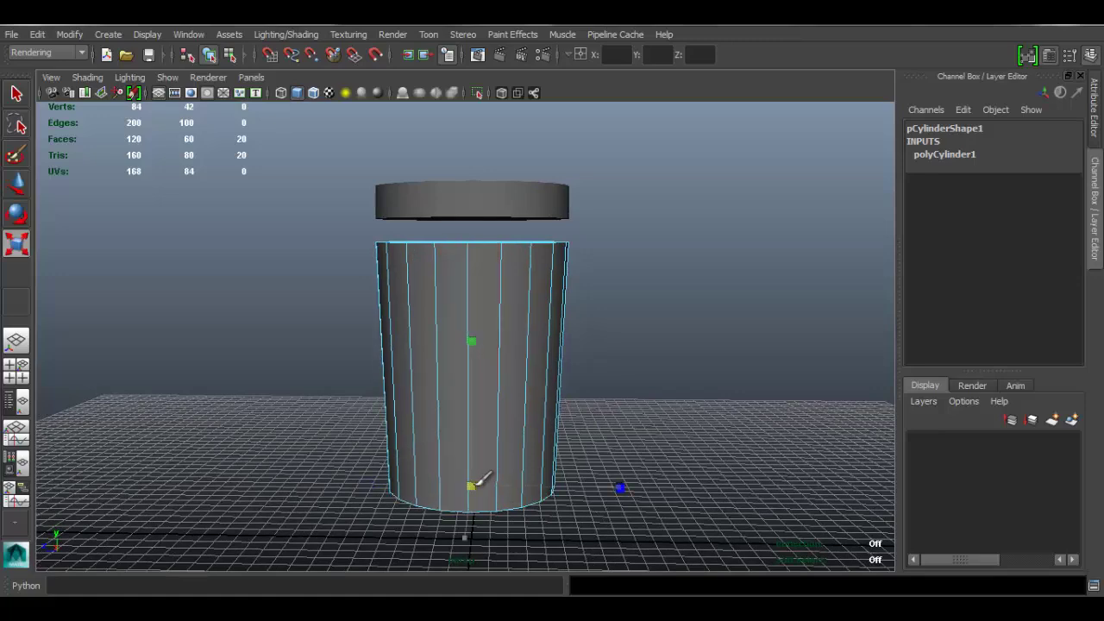
{"action": "left_click", "coordinate": [657, 343]}
Step: In object mode, scale the lid up uniformly to about 27.2 and lower it onto the body at Translate Y about 85.15
{"action": "right_click_drag", "start_coordinate": [463, 272], "coordinate": [388, 270]}
{"action": "right_click_drag", "start_coordinate": [517, 308], "coordinate": [642, 177]}
{"action": "left_click_drag", "start_coordinate": [604, 210], "coordinate": [518, 284], "text": "alt"}
{"action": "left_click", "coordinate": [514, 222]}
{"action": "middle_click_drag", "start_coordinate": [518, 284], "coordinate": [529, 323], "text": "alt"}
{"action": "scroll", "coordinate": [529, 322], "scroll_direction": "up", "scroll_amount": 2}
{"action": "left_click_drag", "start_coordinate": [521, 290], "coordinate": [515, 321], "text": "alt"}
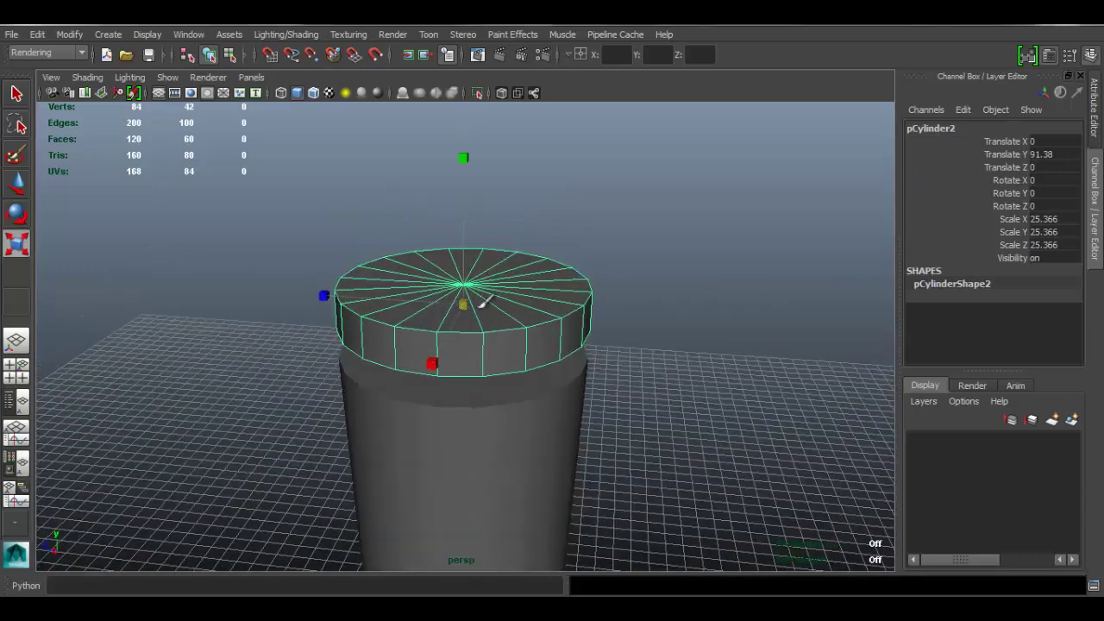
{"action": "left_click_drag", "start_coordinate": [499, 298], "coordinate": [506, 288], "text": "alt"}
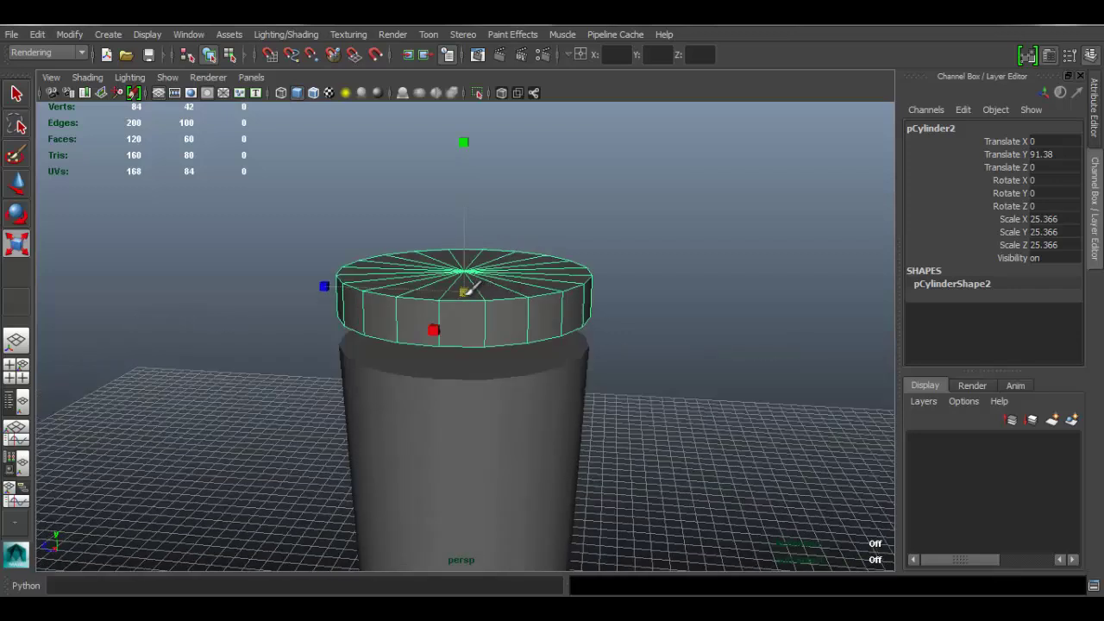
{"action": "left_click_drag", "start_coordinate": [477, 287], "coordinate": [481, 250]}
{"action": "key", "text": "w"}
{"action": "left_click_drag", "start_coordinate": [477, 167], "coordinate": [486, 209]}
Step: Check the lid against the reference photo and select all the faces of its top cap in face mode
{"action": "scroll", "coordinate": [574, 236], "scroll_direction": "up", "scroll_amount": 5}
{"action": "left_click_drag", "start_coordinate": [679, 194], "coordinate": [534, 315], "text": "alt"}
{"action": "left_click", "coordinate": [742, 255]}
{"action": "key", "text": "alt+Tab"}
{"action": "key", "text": "alt+Tab"}
{"action": "left_click", "coordinate": [505, 261]}
{"action": "middle_click_drag", "start_coordinate": [517, 267], "coordinate": [512, 311], "text": "alt"}
{"action": "right_click_drag", "start_coordinate": [512, 310], "coordinate": [553, 285], "text": "alt"}
{"action": "mouse_move", "coordinate": [539, 320]}
{"action": "left_mouse_down"}
{"action": "mouse_move", "coordinate": [468, 299]}
{"action": "mouse_move", "coordinate": [537, 244]}
{"action": "mouse_move", "coordinate": [497, 150]}
{"action": "left_mouse_up"}
{"action": "middle_click_drag", "start_coordinate": [498, 150], "coordinate": [445, 312], "text": "alt"}
{"action": "right_click_drag", "start_coordinate": [443, 315], "coordinate": [516, 390], "text": "alt"}
{"action": "left_click_drag", "start_coordinate": [515, 390], "coordinate": [464, 393], "text": "alt"}
Step: Scale the lid's top cap faces slightly inward to taper the outer rim
{"action": "key", "text": "r"}
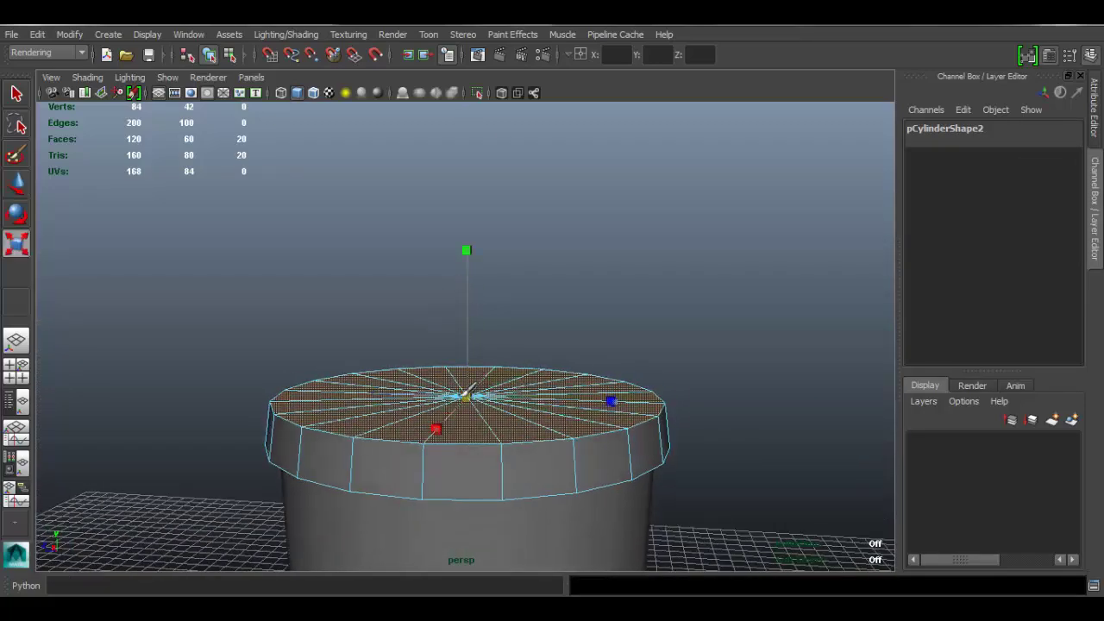
{"action": "left_click_drag", "start_coordinate": [564, 378], "coordinate": [564, 367], "text": "alt"}
{"action": "key", "text": "w"}
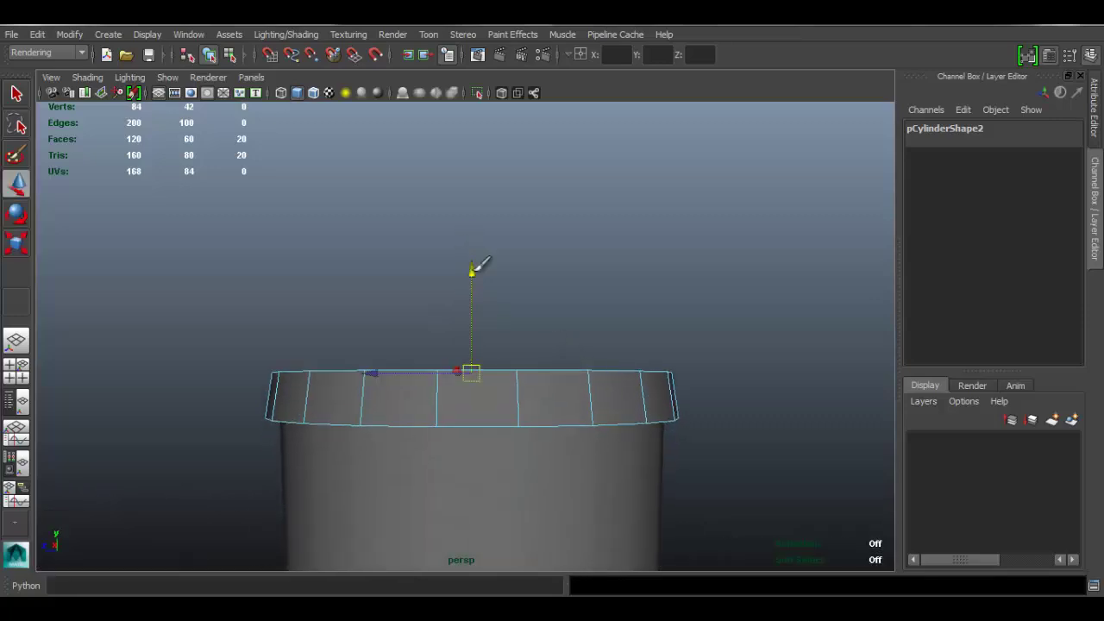
{"action": "left_click_drag", "start_coordinate": [678, 345], "coordinate": [648, 323], "text": "alt"}
{"action": "scroll", "coordinate": [648, 322], "scroll_direction": "up", "scroll_amount": 4}
{"action": "left_click_drag", "start_coordinate": [586, 259], "coordinate": [581, 304], "text": "alt"}
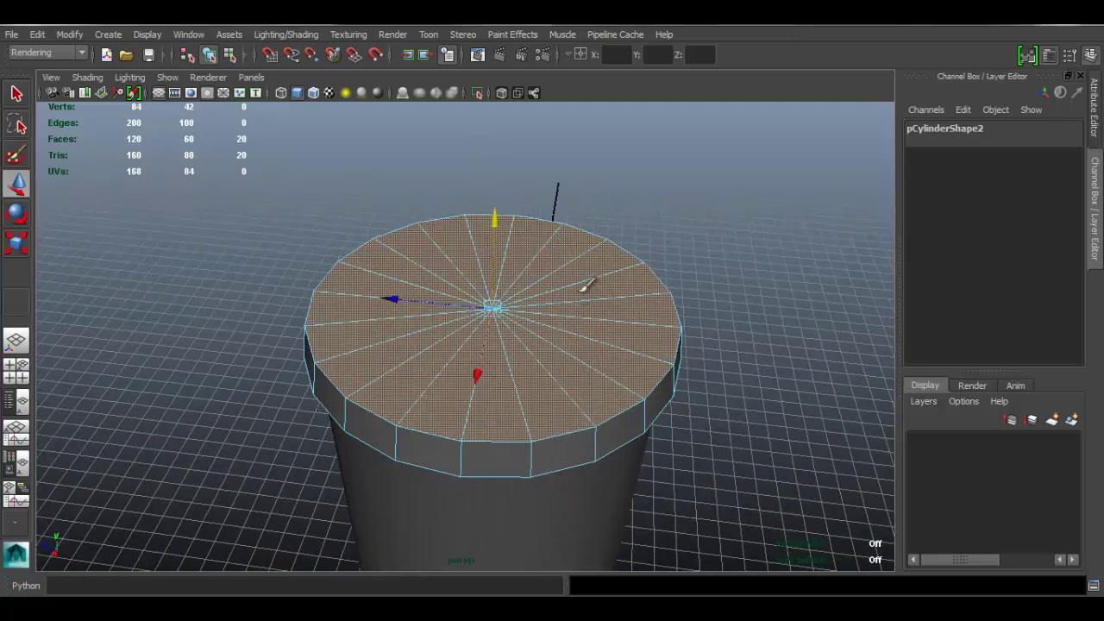
Step: Extrude the lid's top cap faces with the Polygons tools and scale the extrusion inward to a small ring around the center
{"action": "left_click", "coordinate": [52, 53]}
{"action": "left_click", "coordinate": [34, 66]}
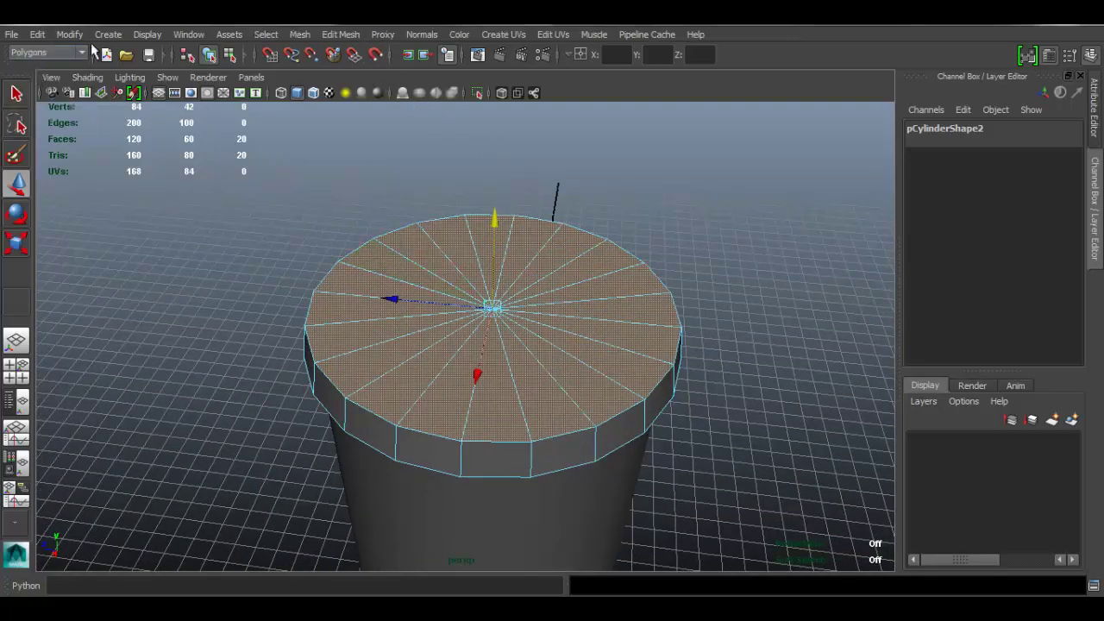
{"action": "left_click", "coordinate": [340, 34]}
{"action": "left_click", "coordinate": [370, 93]}
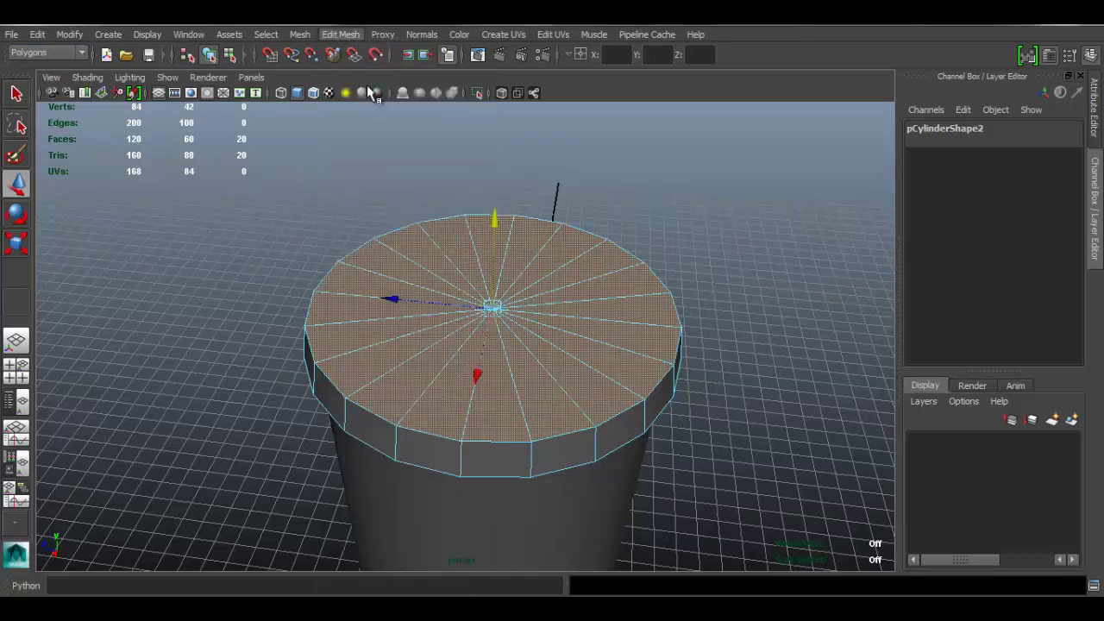
{"action": "left_click_drag", "start_coordinate": [589, 353], "coordinate": [587, 272], "text": "alt"}
{"action": "left_click", "coordinate": [587, 273]}
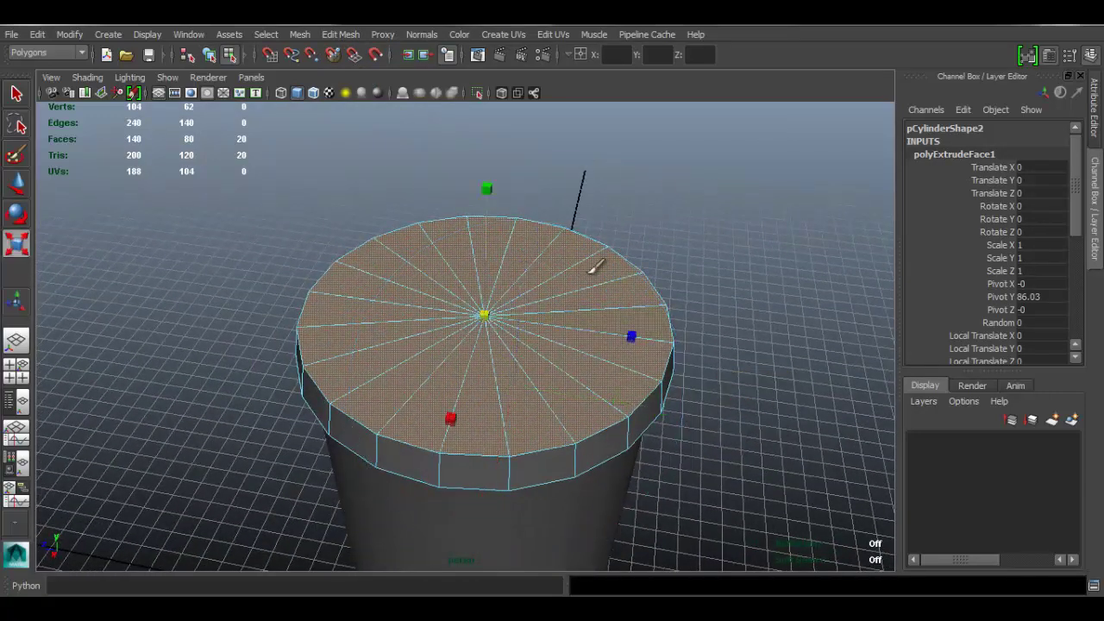
{"action": "left_click_drag", "start_coordinate": [486, 314], "coordinate": [303, 271]}
{"action": "left_click_drag", "start_coordinate": [552, 300], "coordinate": [564, 271], "text": "alt"}
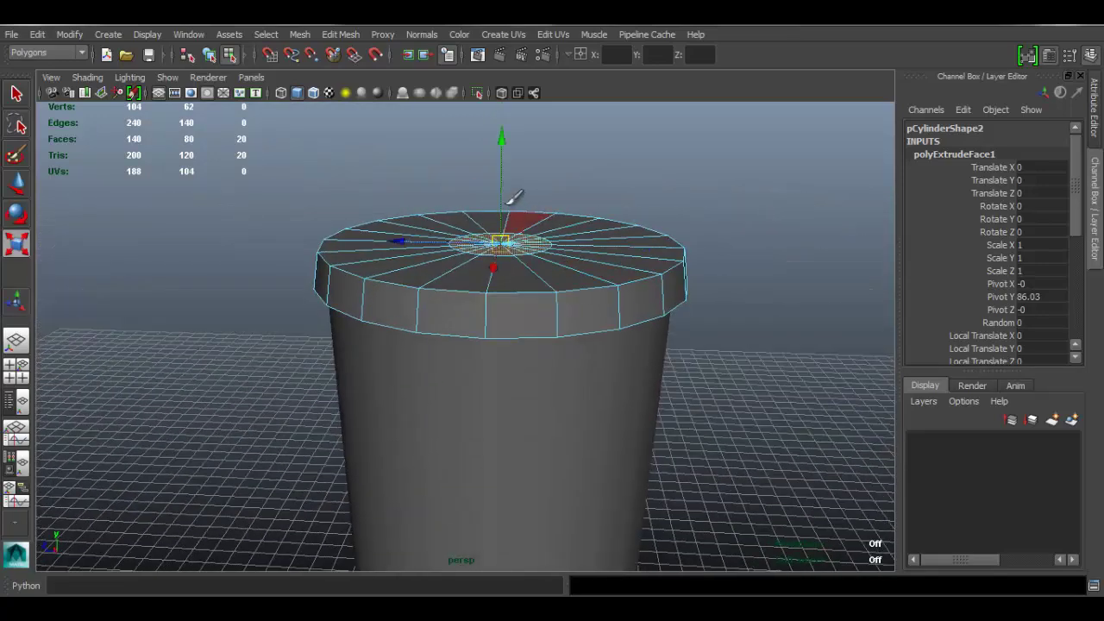
Step: Move the extruded center faces up to give the lid a shallow conical top, and return to object mode
{"action": "key", "text": "w"}
{"action": "left_click_drag", "start_coordinate": [503, 147], "coordinate": [506, 139]}
{"action": "left_click_drag", "start_coordinate": [556, 290], "coordinate": [566, 253], "text": "alt"}
{"action": "left_click_drag", "start_coordinate": [507, 104], "coordinate": [510, 100]}
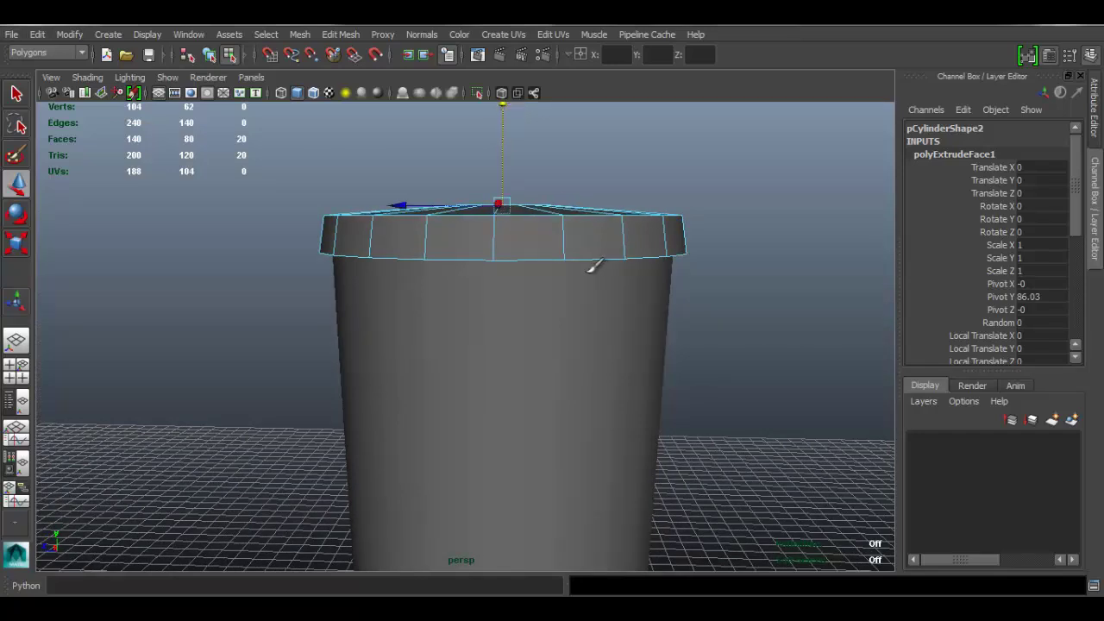
{"action": "middle_click_drag", "start_coordinate": [557, 220], "coordinate": [549, 275], "text": "alt"}
{"action": "right_click_drag", "start_coordinate": [525, 216], "coordinate": [556, 207], "text": "alt"}
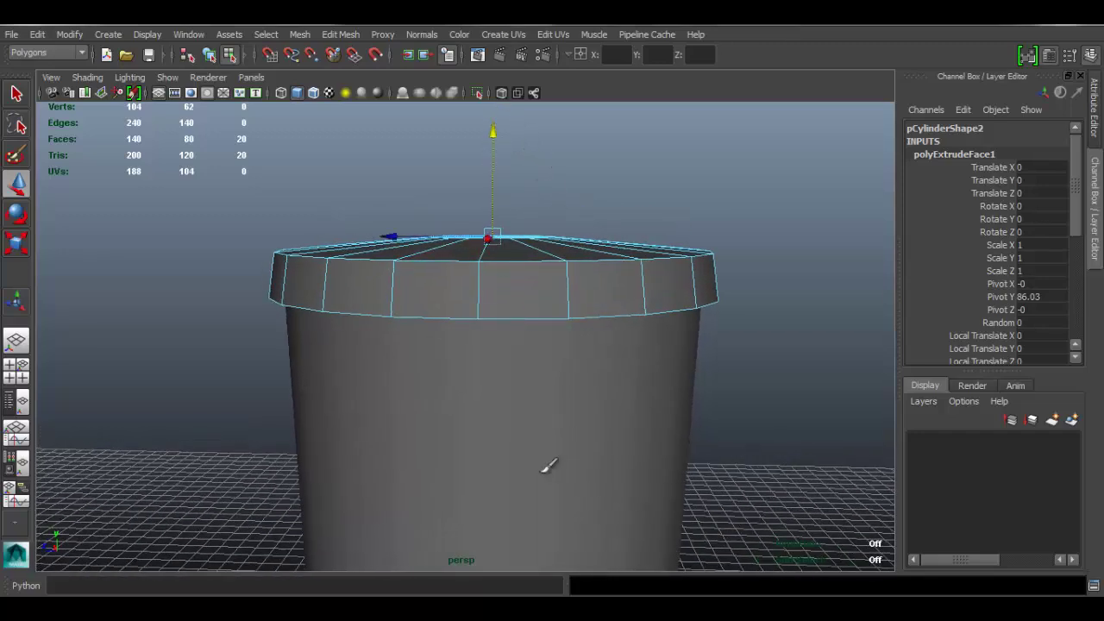
{"action": "mouse_move", "coordinate": [564, 340]}
{"action": "left_mouse_down", "text": "alt"}
{"action": "mouse_move", "coordinate": [569, 362]}
{"action": "mouse_move", "coordinate": [569, 352]}
{"action": "left_mouse_up", "text": "alt"}
{"action": "right_click_drag", "start_coordinate": [633, 247], "coordinate": [573, 321]}
{"action": "left_click", "coordinate": [753, 222]}
{"action": "mouse_move", "coordinate": [573, 321]}
{"action": "left_mouse_down", "text": "alt"}
{"action": "mouse_move", "coordinate": [572, 271]}
{"action": "mouse_move", "coordinate": [576, 314]}
{"action": "left_mouse_up", "text": "alt"}
{"action": "right_click_drag", "start_coordinate": [577, 310], "coordinate": [618, 310], "text": "alt"}
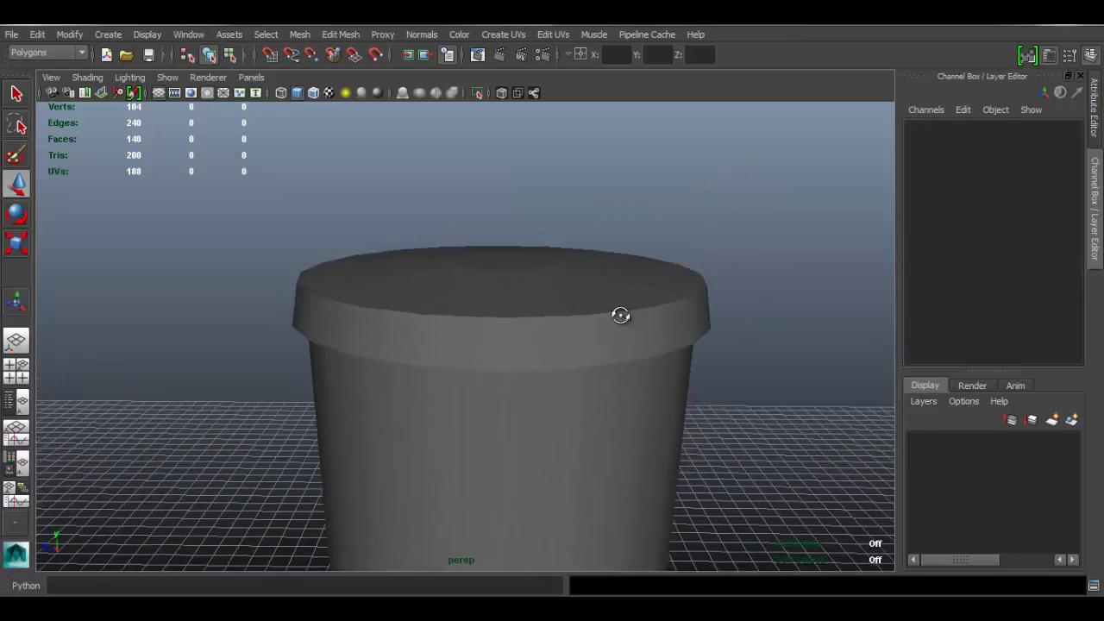
{"action": "left_click_drag", "start_coordinate": [618, 311], "coordinate": [618, 305], "text": "alt"}
Step: Try selecting the edge loop around the lid's outer rim in edge mode, and clear the selection
{"action": "left_click", "coordinate": [527, 263]}
{"action": "right_click_drag", "start_coordinate": [527, 263], "coordinate": [529, 188]}
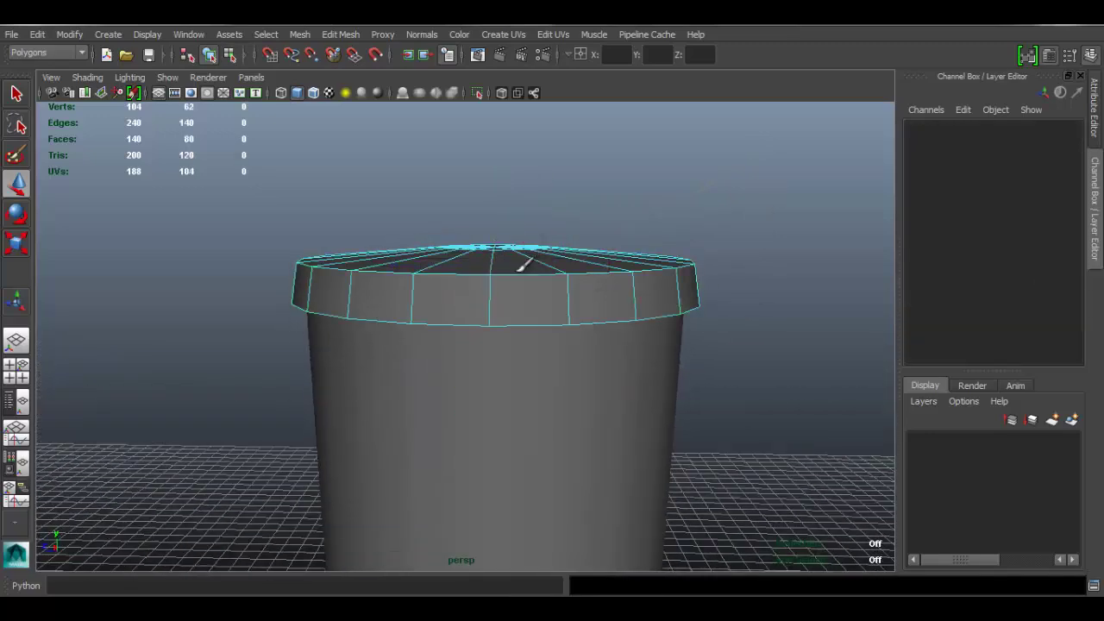
{"action": "left_click", "coordinate": [521, 267]}
{"action": "key", "text": "ctrl+e"}
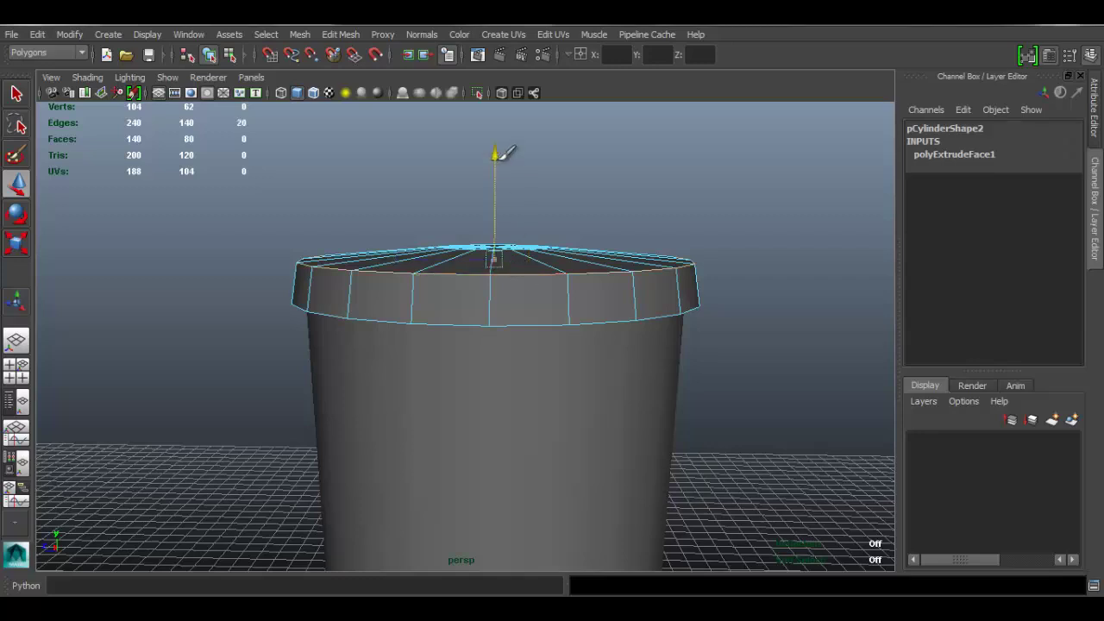
{"action": "left_click_drag", "start_coordinate": [566, 266], "coordinate": [566, 207], "text": "alt"}
{"action": "left_click", "coordinate": [529, 366]}
{"action": "double_click", "coordinate": [525, 354]}
{"action": "left_click_drag", "start_coordinate": [530, 349], "coordinate": [507, 149], "text": "alt"}
{"action": "left_click_drag", "start_coordinate": [653, 200], "coordinate": [656, 211], "text": "alt"}
{"action": "left_click", "coordinate": [741, 211]}
{"action": "right_click_drag", "start_coordinate": [539, 246], "coordinate": [702, 153]}
Step: Examine the shading and facets of the lid's top surface up close from several angles
{"action": "left_click_drag", "start_coordinate": [734, 290], "coordinate": [735, 354], "text": "alt"}
{"action": "right_click_drag", "start_coordinate": [735, 354], "coordinate": [606, 246], "text": "alt"}
{"action": "left_click_drag", "start_coordinate": [607, 246], "coordinate": [600, 288], "text": "alt"}
{"action": "middle_click_drag", "start_coordinate": [537, 267], "coordinate": [529, 310], "text": "alt"}
{"action": "right_click_drag", "start_coordinate": [529, 310], "coordinate": [601, 303], "text": "alt"}
{"action": "left_click_drag", "start_coordinate": [601, 304], "coordinate": [601, 269], "text": "alt"}
{"action": "middle_click_drag", "start_coordinate": [549, 271], "coordinate": [549, 319], "text": "alt"}
{"action": "right_click_drag", "start_coordinate": [549, 319], "coordinate": [566, 319], "text": "alt"}
{"action": "scroll", "coordinate": [565, 319], "scroll_direction": "up", "scroll_amount": 2}
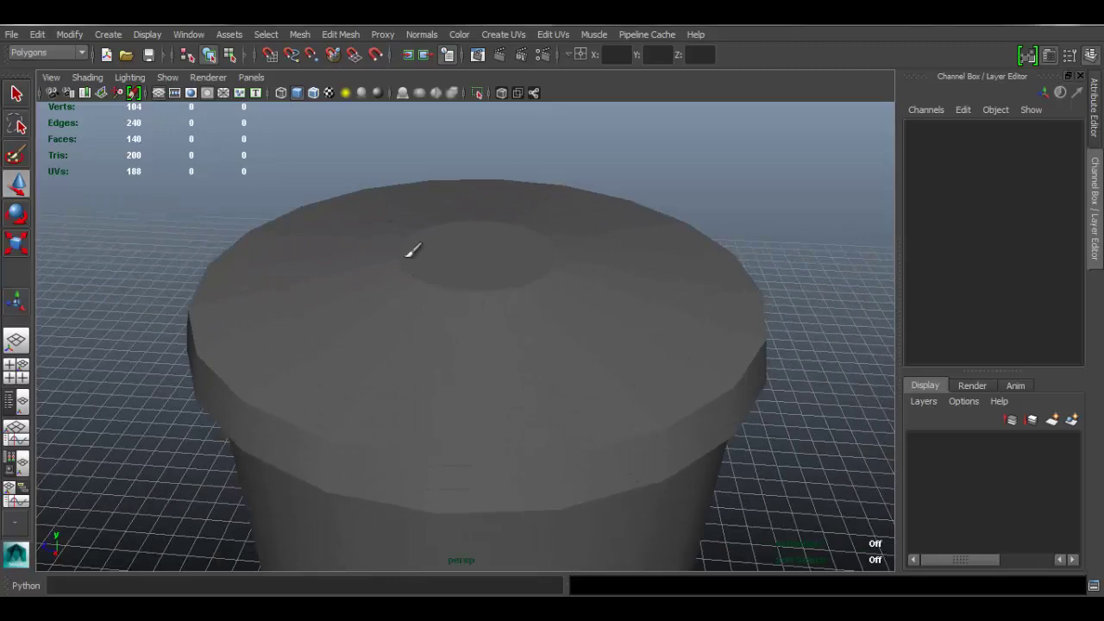
{"action": "scroll", "coordinate": [455, 278], "scroll_direction": "up", "scroll_amount": 3}
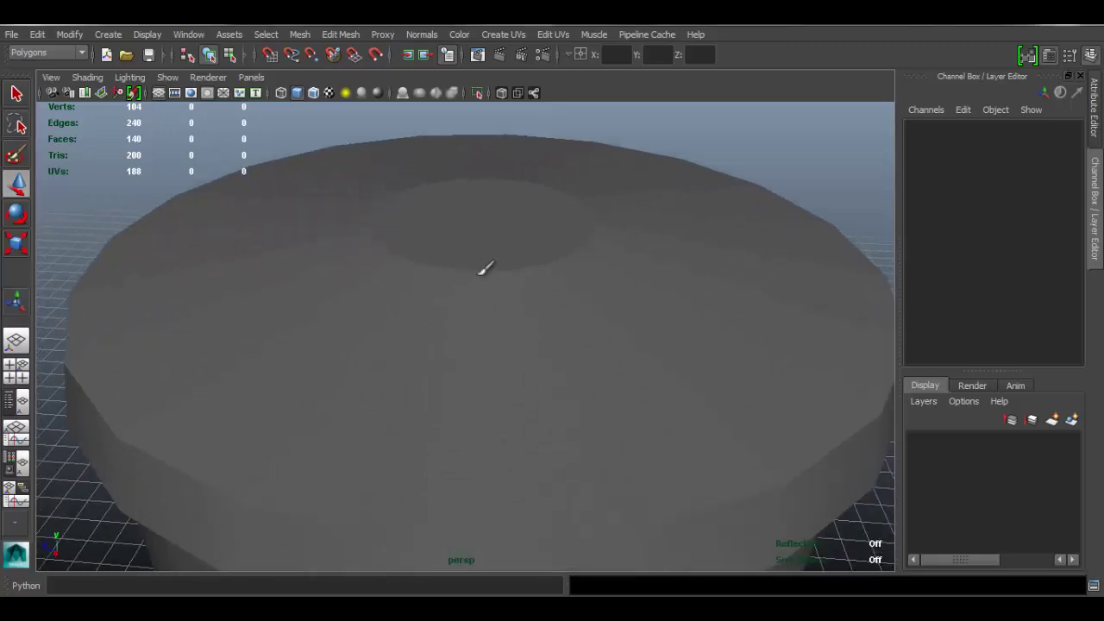
Step: Smooth the lid's shading by applying a normal angle of 61.3953, and close the normal angle settings
{"action": "left_click", "coordinate": [627, 251]}
{"action": "scroll", "coordinate": [608, 275], "scroll_direction": "down", "scroll_amount": 5}
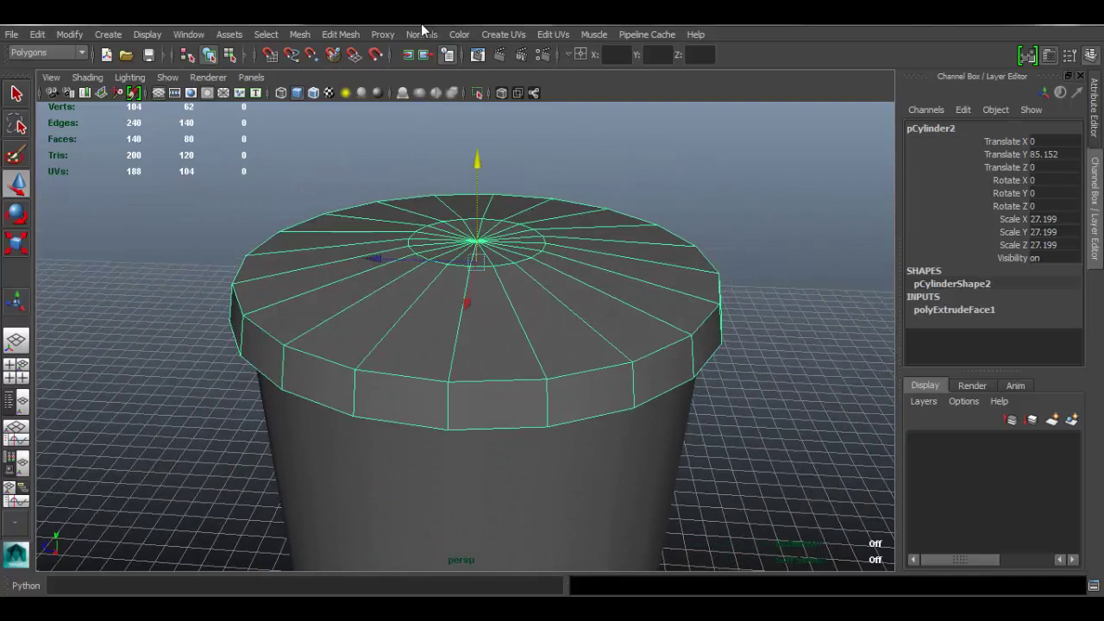
{"action": "left_click", "coordinate": [421, 35]}
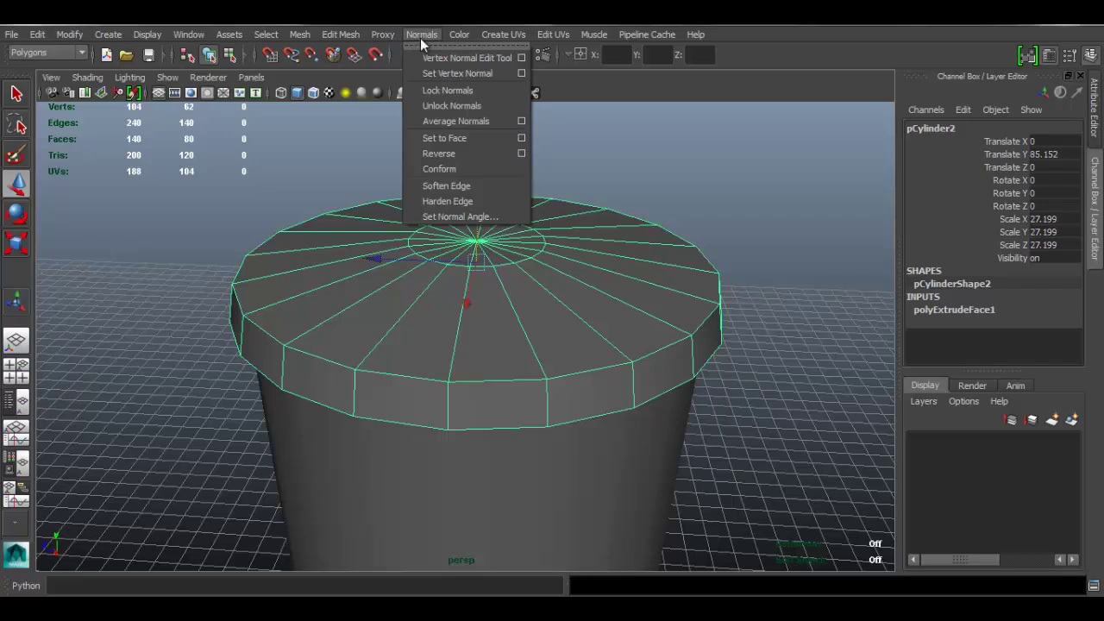
{"action": "left_click", "coordinate": [458, 216]}
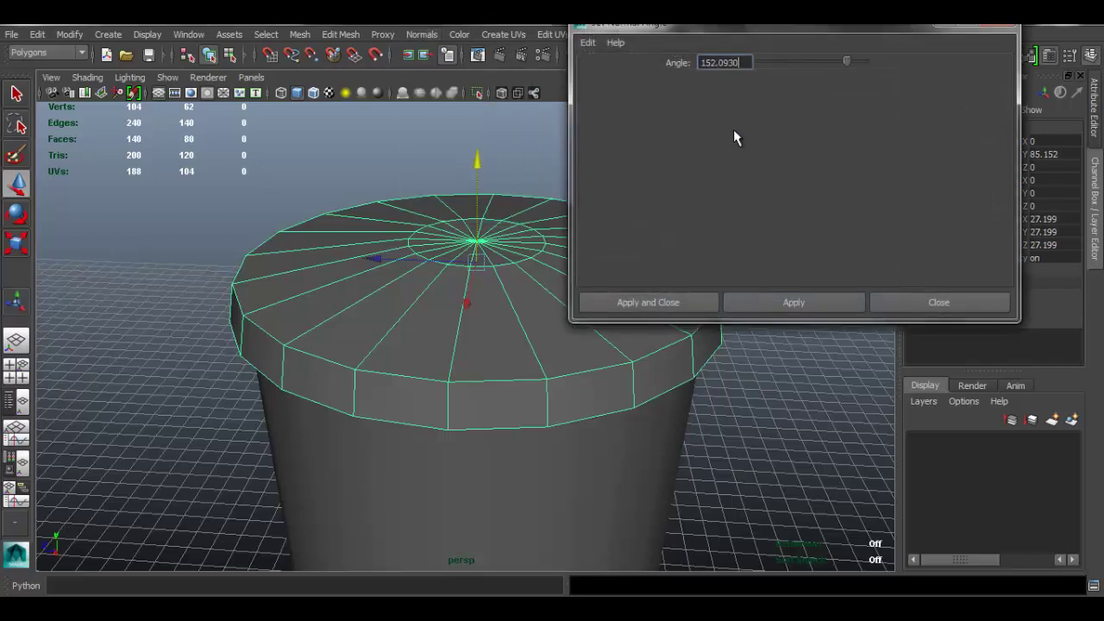
{"action": "left_click_drag", "start_coordinate": [764, 26], "coordinate": [788, 79]}
{"action": "left_click_drag", "start_coordinate": [874, 127], "coordinate": [823, 138]}
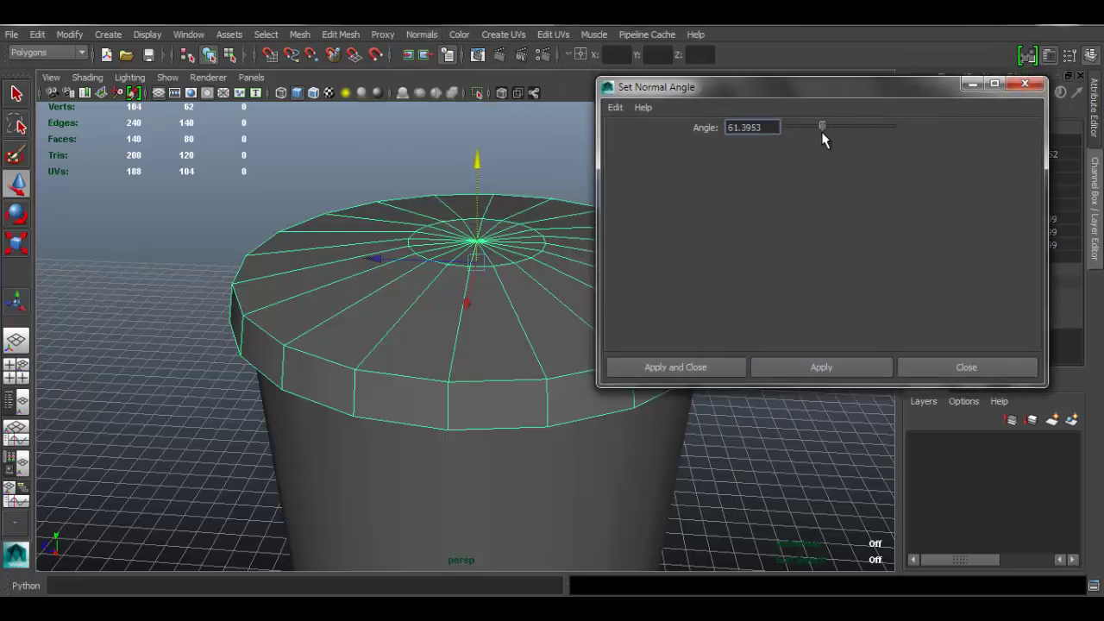
{"action": "left_click", "coordinate": [800, 365]}
{"action": "left_click", "coordinate": [310, 181]}
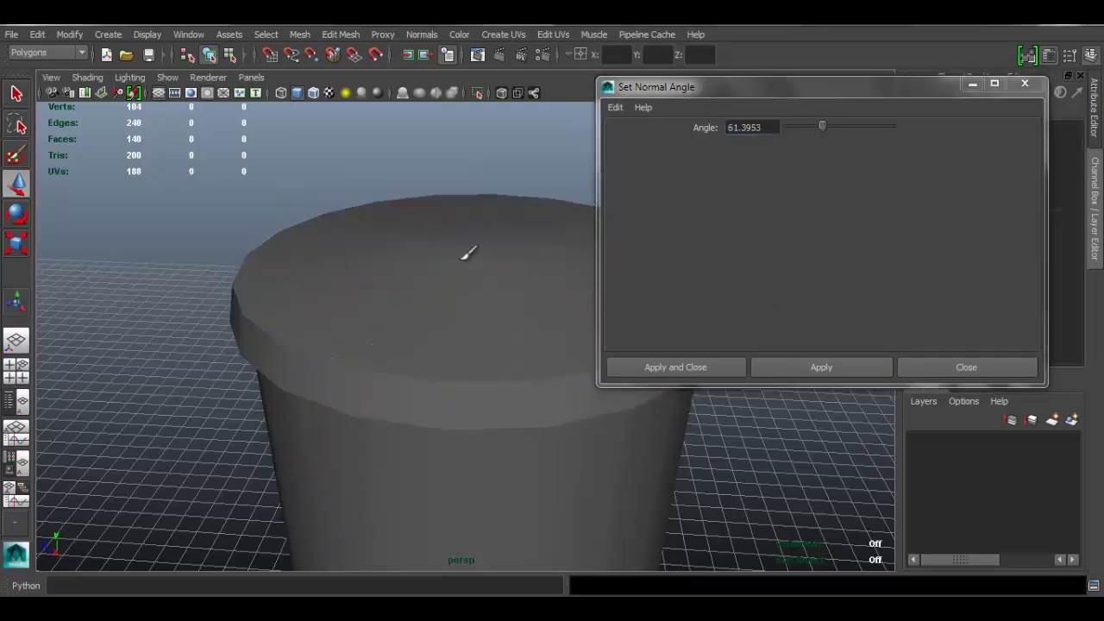
{"action": "left_click", "coordinate": [1026, 84]}
Step: Examine the lid's fit on the body from above and below, and select the lid and body together
{"action": "left_click_drag", "start_coordinate": [592, 234], "coordinate": [557, 259], "text": "alt"}
{"action": "right_click_drag", "start_coordinate": [557, 259], "coordinate": [631, 300], "text": "alt"}
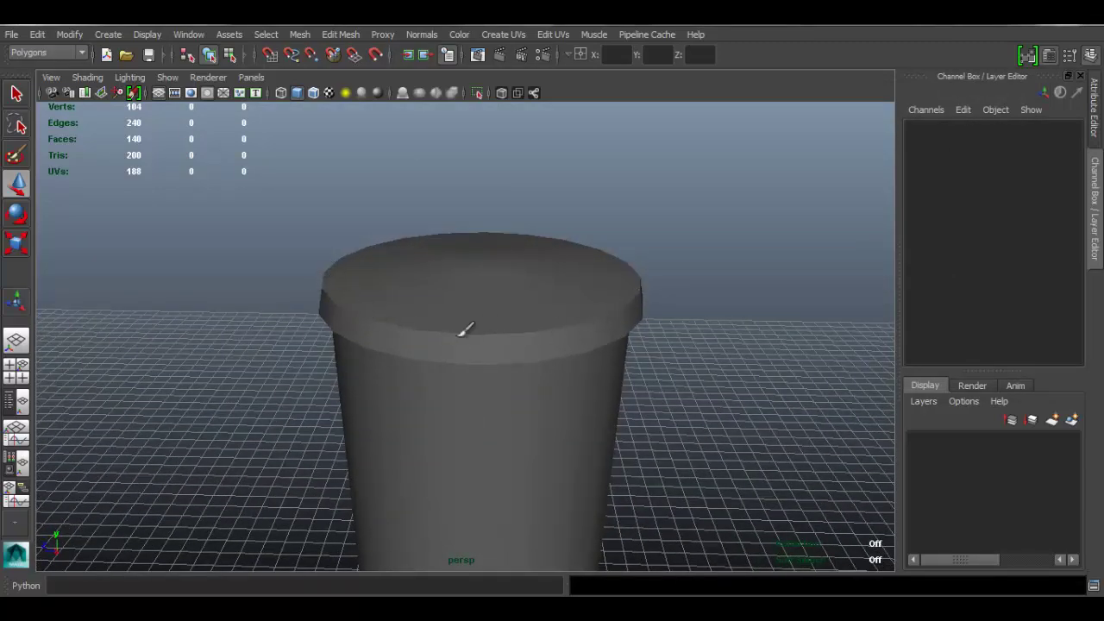
{"action": "left_click_drag", "start_coordinate": [610, 323], "coordinate": [483, 222], "text": "alt"}
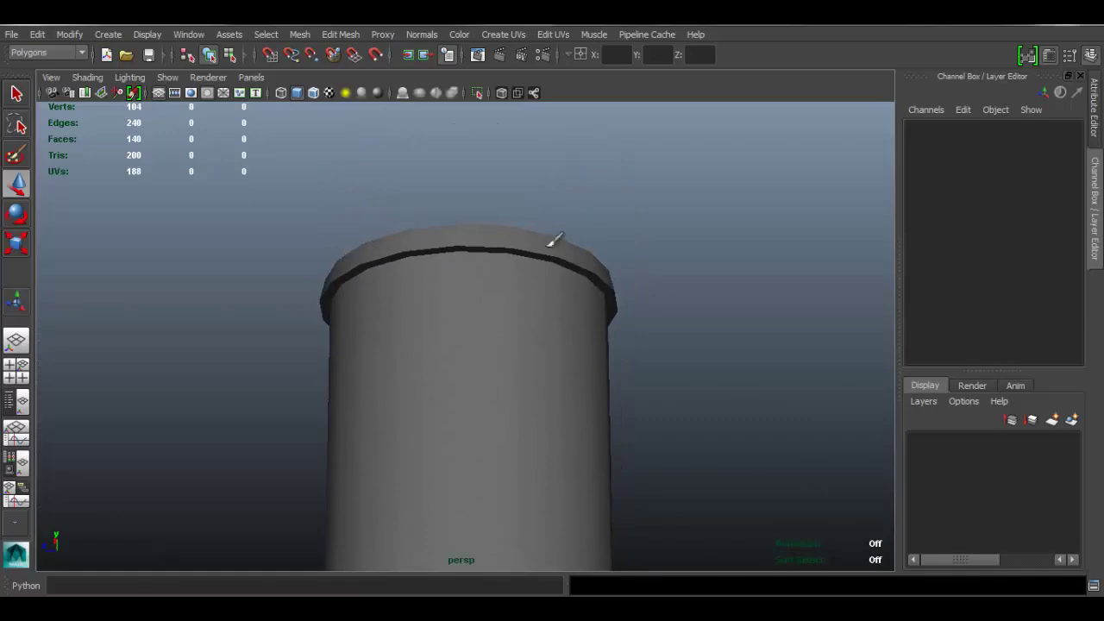
{"action": "left_click_drag", "start_coordinate": [520, 281], "coordinate": [535, 258], "text": "alt"}
{"action": "left_click", "coordinate": [536, 258]}
{"action": "left_click_drag", "start_coordinate": [661, 301], "coordinate": [496, 226], "text": "alt"}
{"action": "left_click", "coordinate": [491, 230]}
{"action": "left_click", "coordinate": [521, 295]}
{"action": "left_click", "coordinate": [526, 259], "text": "shift"}
{"action": "left_click_drag", "start_coordinate": [673, 269], "coordinate": [614, 227], "text": "alt"}
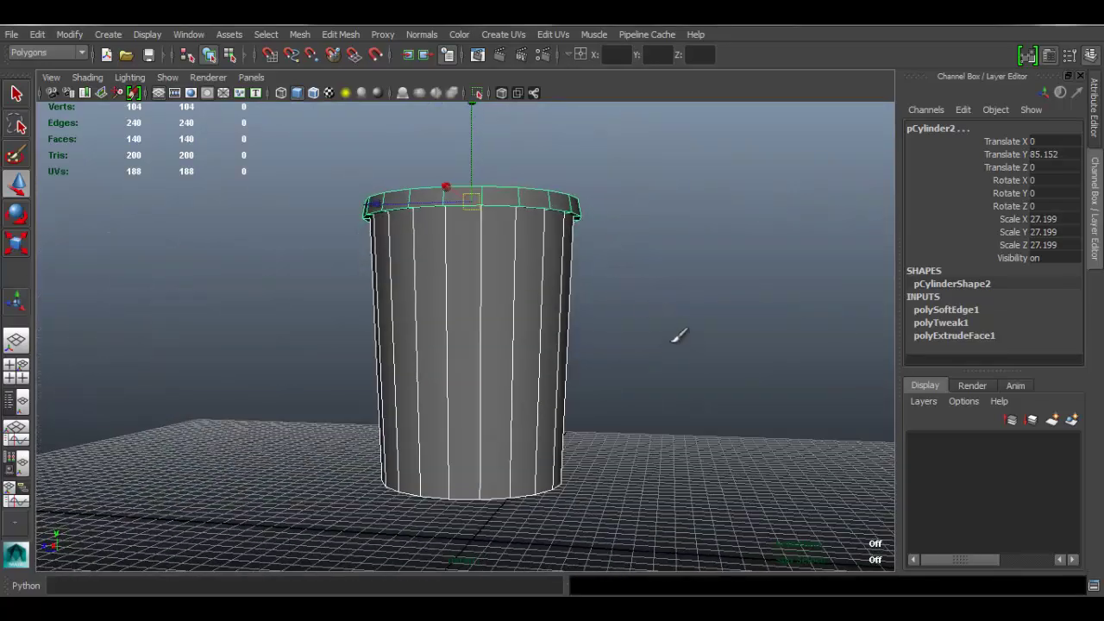
{"action": "left_click_drag", "start_coordinate": [679, 334], "coordinate": [581, 291], "text": "alt"}
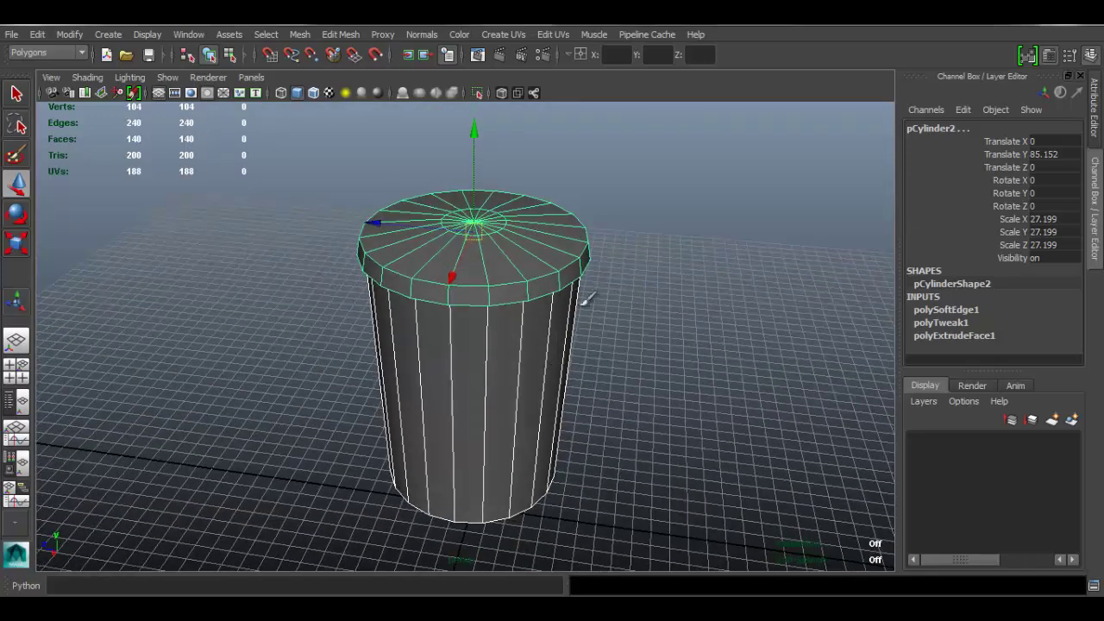